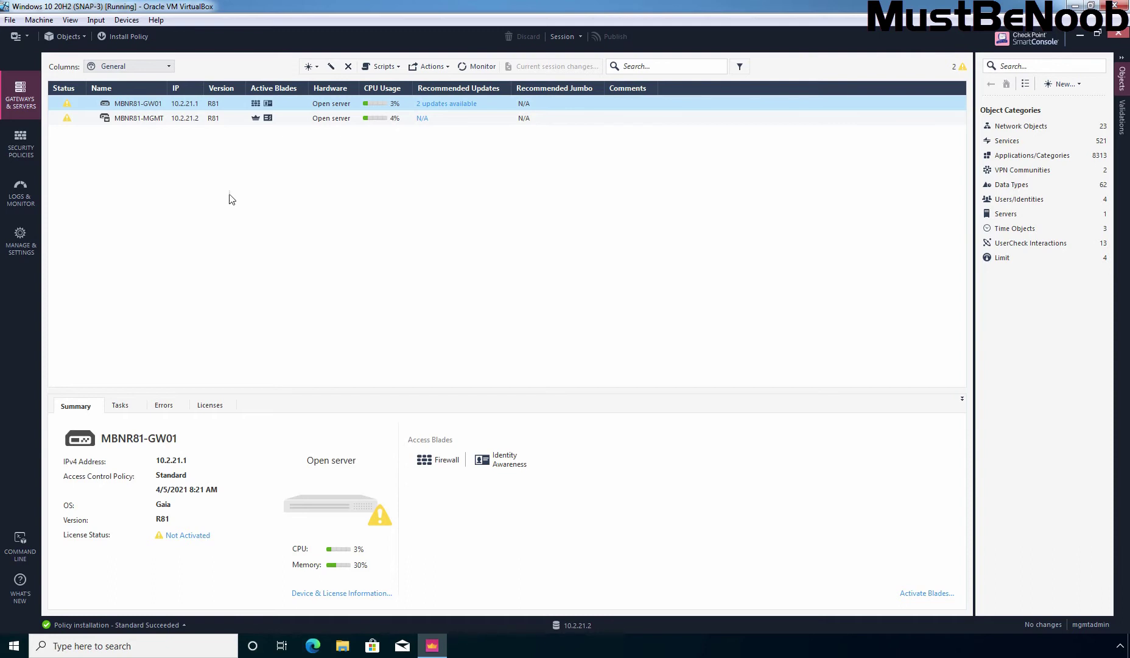
# - Enable the Application Control and URL Filtering blades in MBNR81-GW01's gateway properties
pyautogui.doubleClick(143, 104)
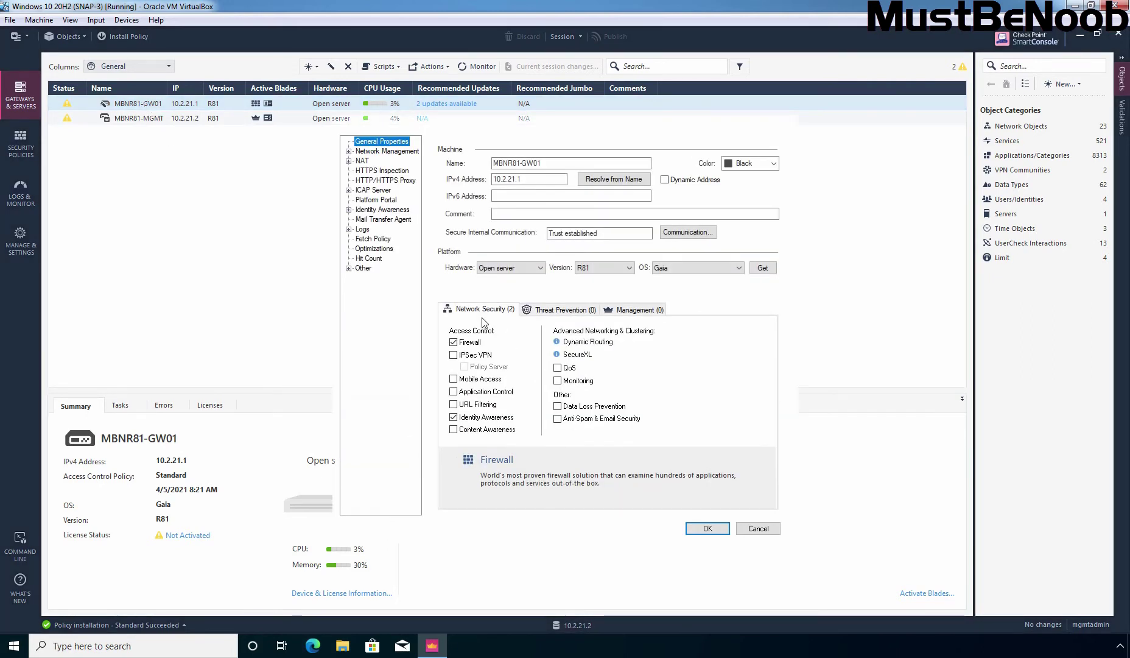
pyautogui.click(454, 393)
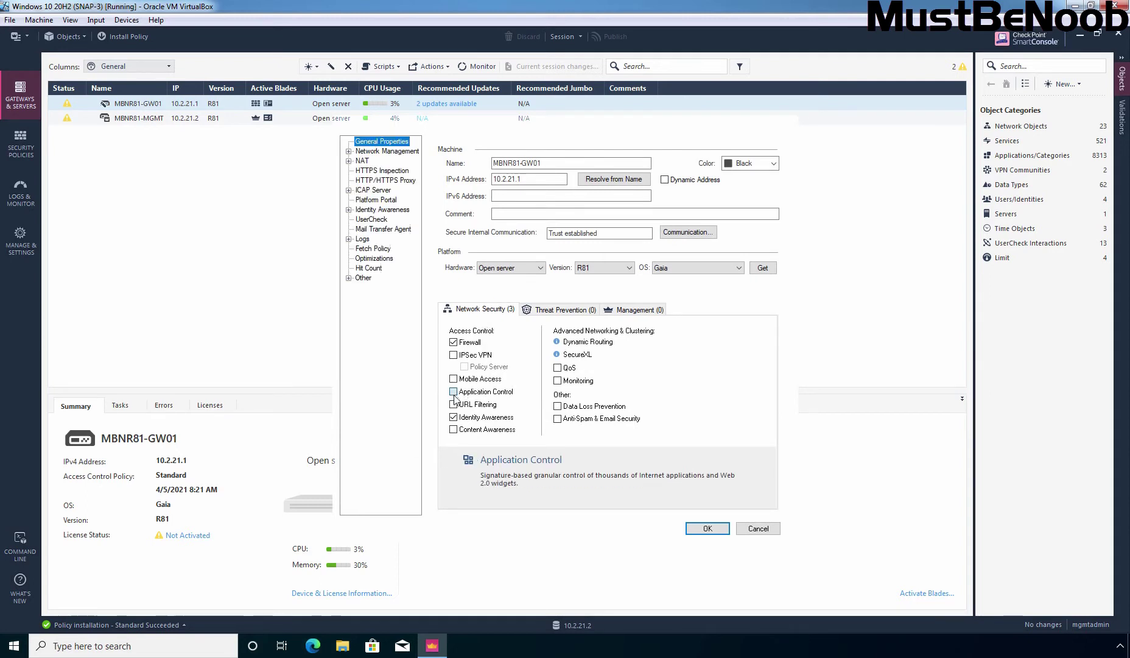
pyautogui.click(453, 405)
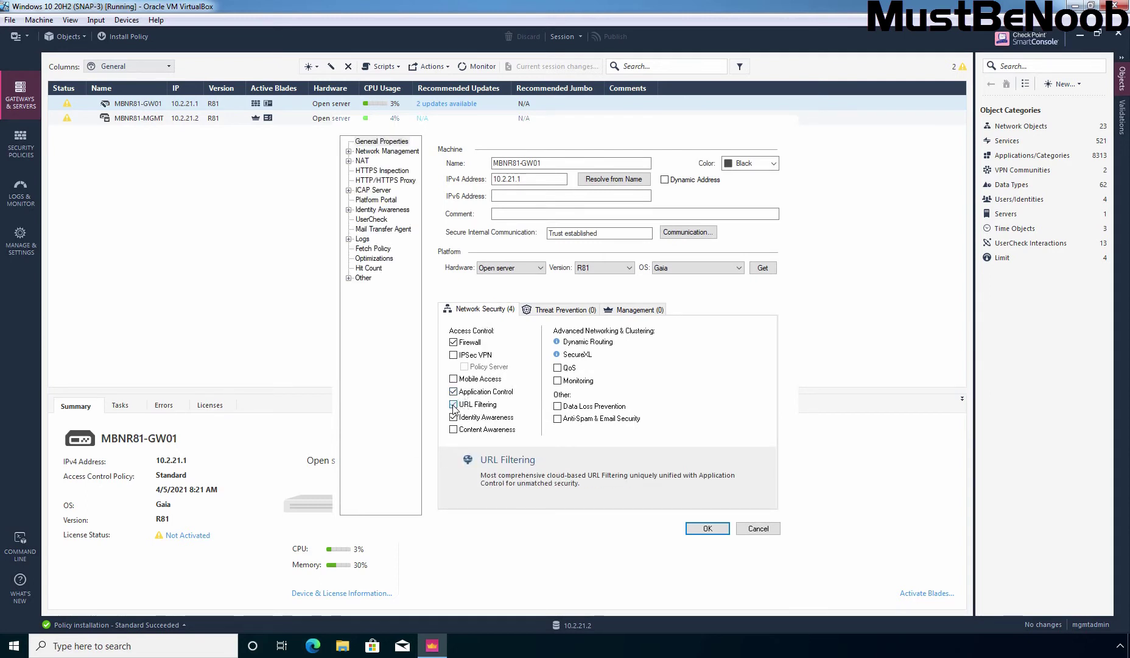
pyautogui.click(710, 529)
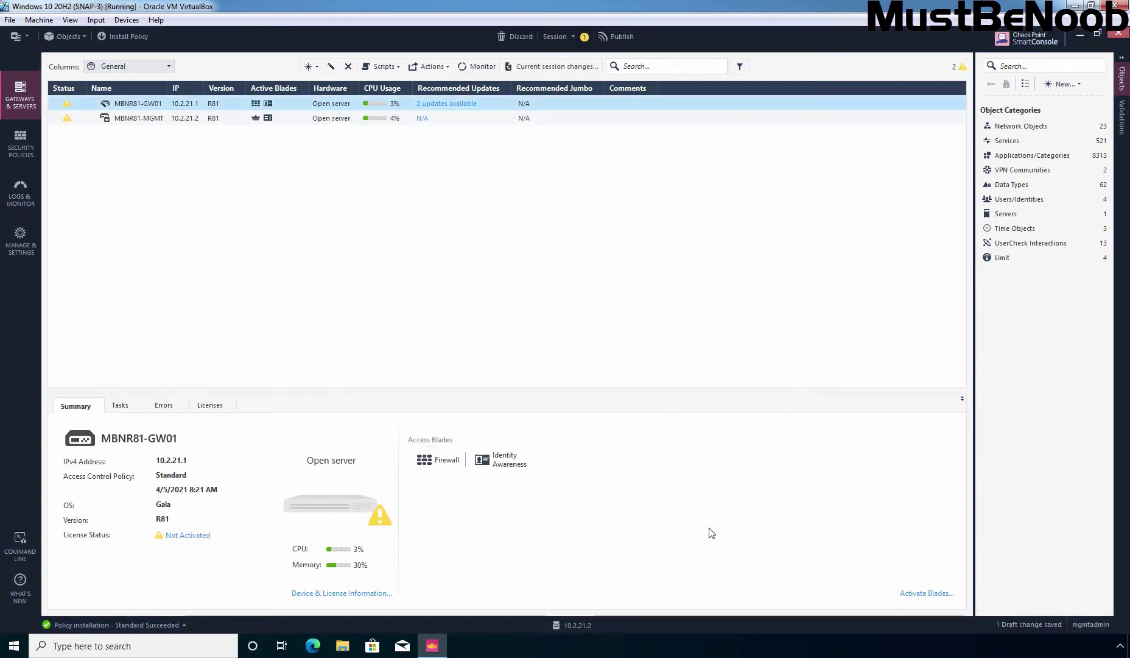
# - Publish the blade change under the default session name and install the Standard policy on MBNR81-GW01
pyautogui.click(617, 37)
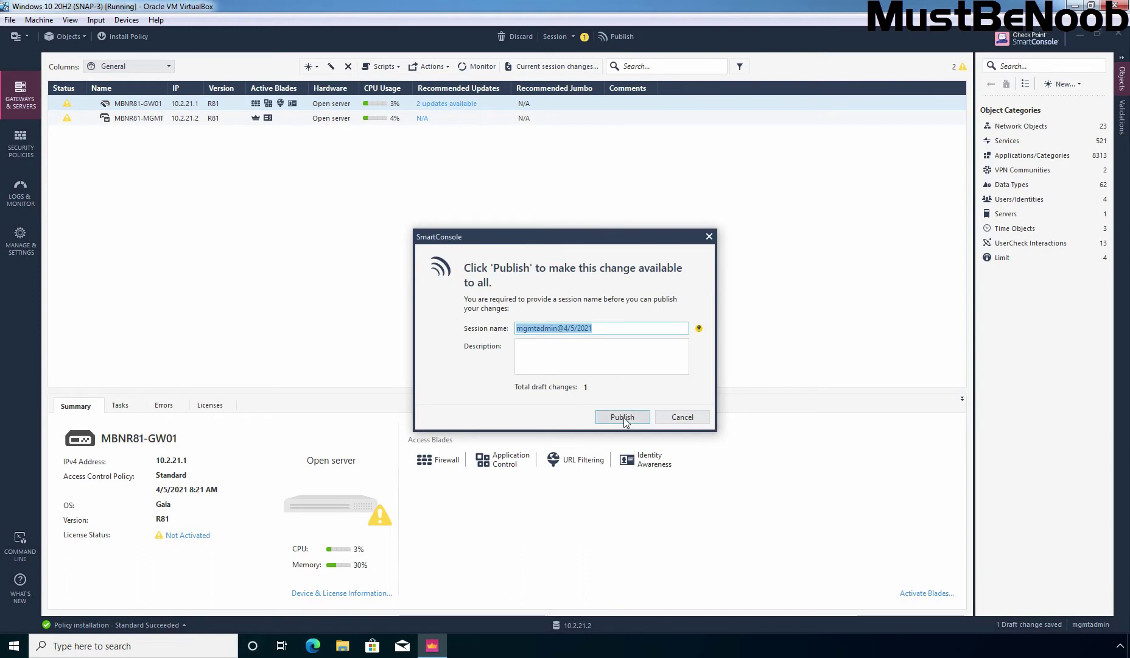
pyautogui.click(623, 418)
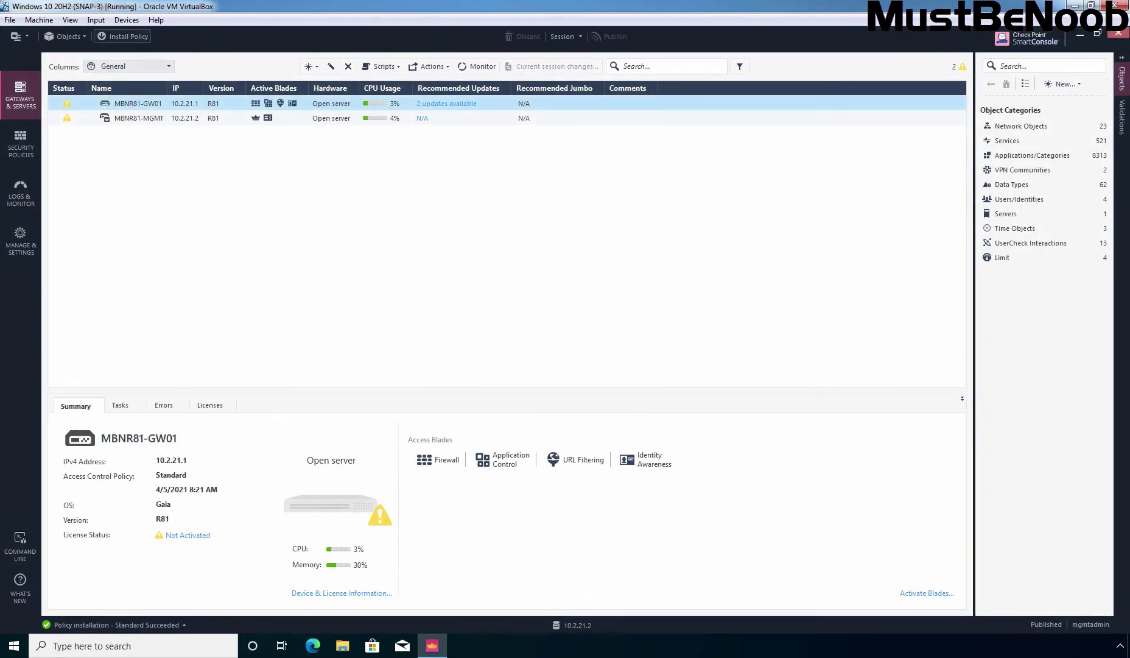
pyautogui.click(124, 37)
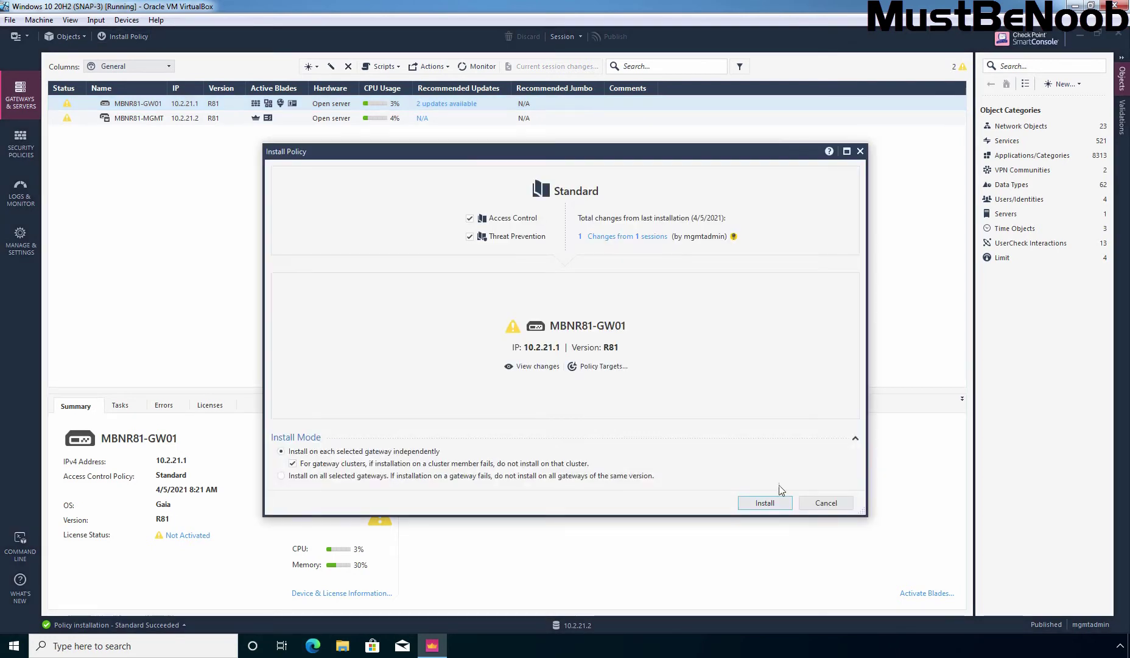
pyautogui.click(764, 503)
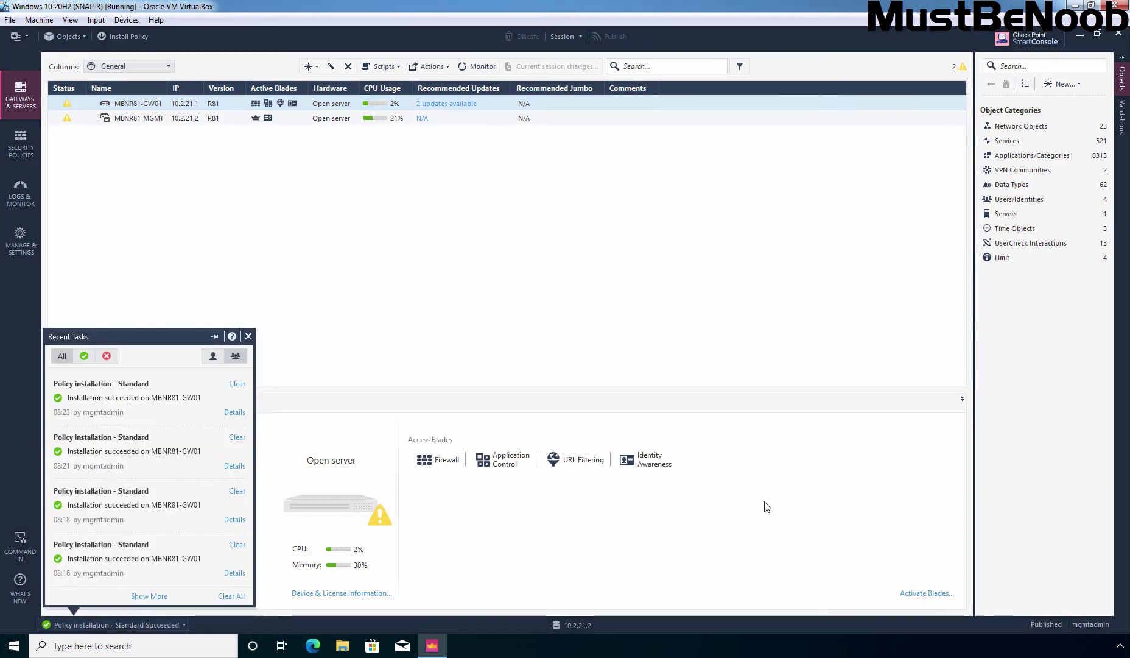
pyautogui.click(767, 507)
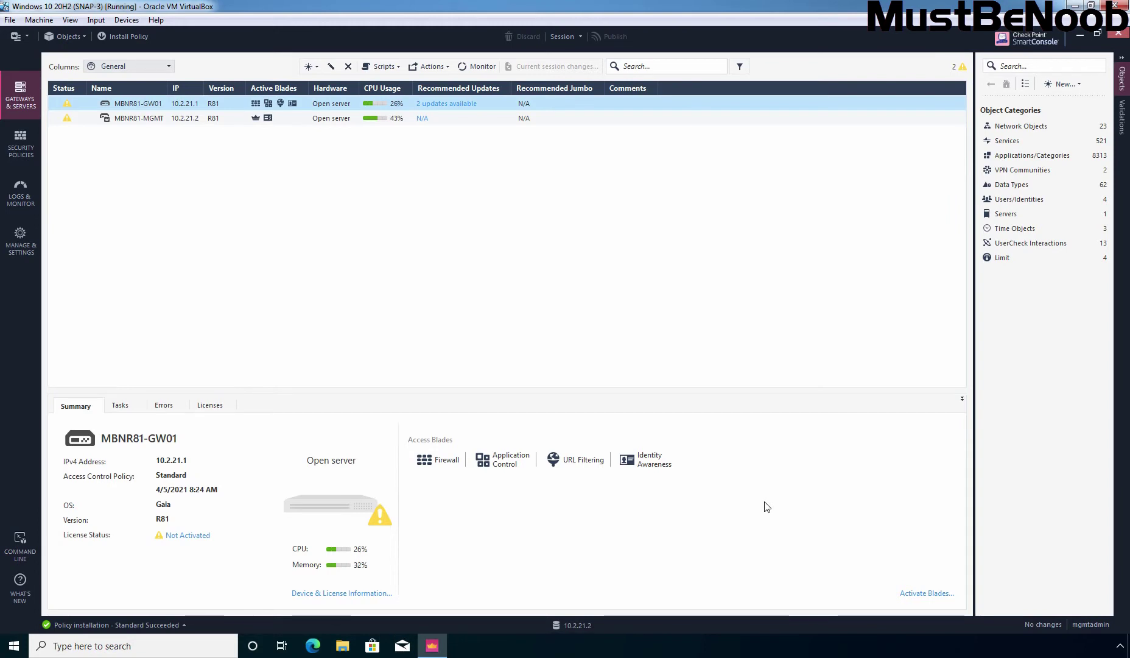
# - Turn on Applications & URL Filtering and Multiple policies sharing for the Standard policy's Access Control layer
pyautogui.click(22, 150)
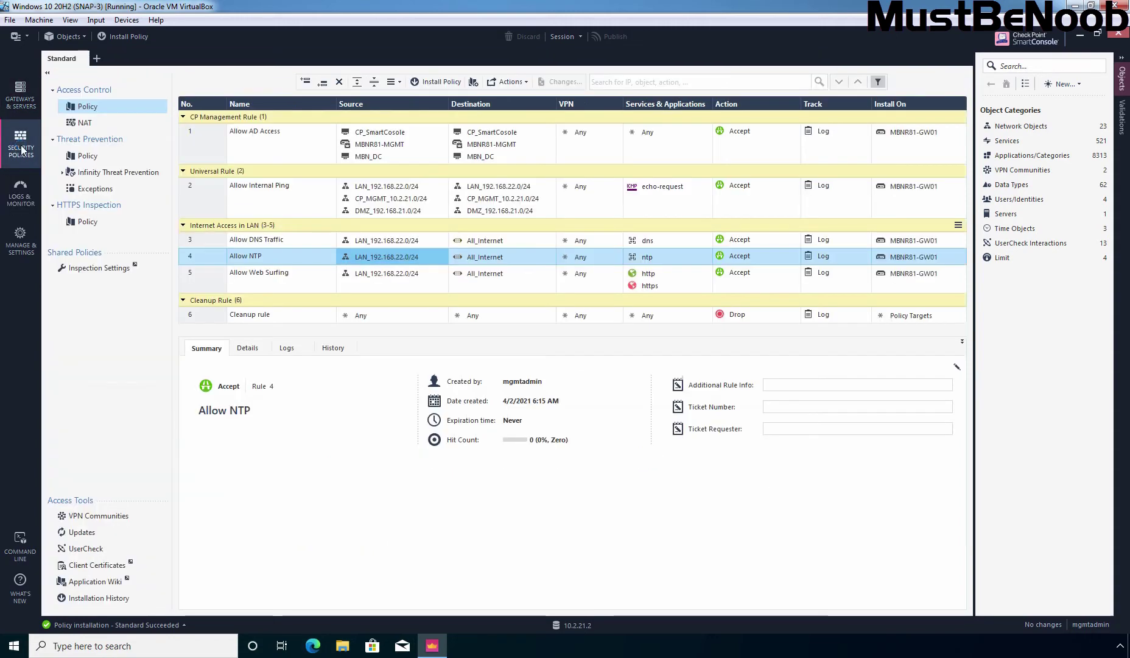
pyautogui.moveTo(114, 107)
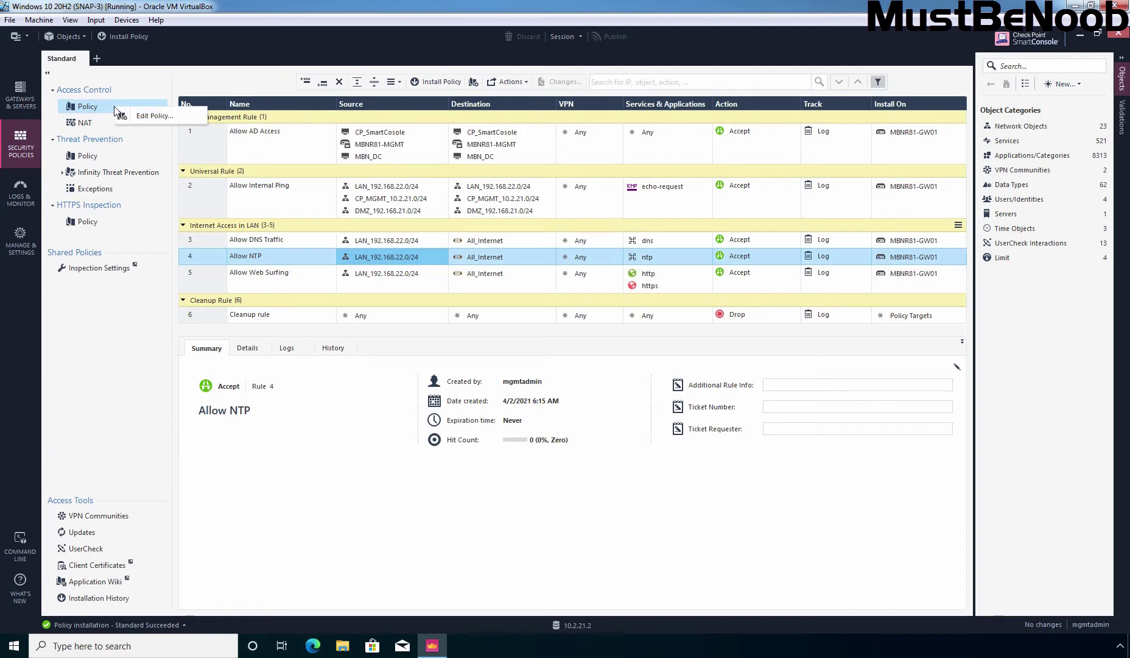
pyautogui.click(160, 114)
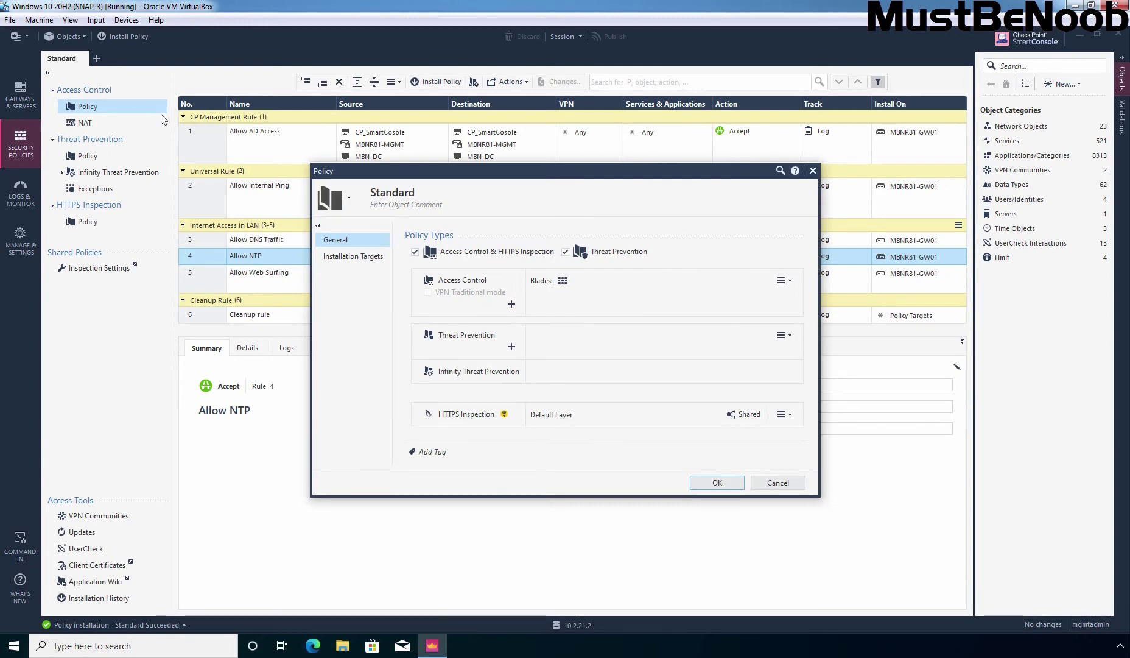
pyautogui.doubleClick(624, 299)
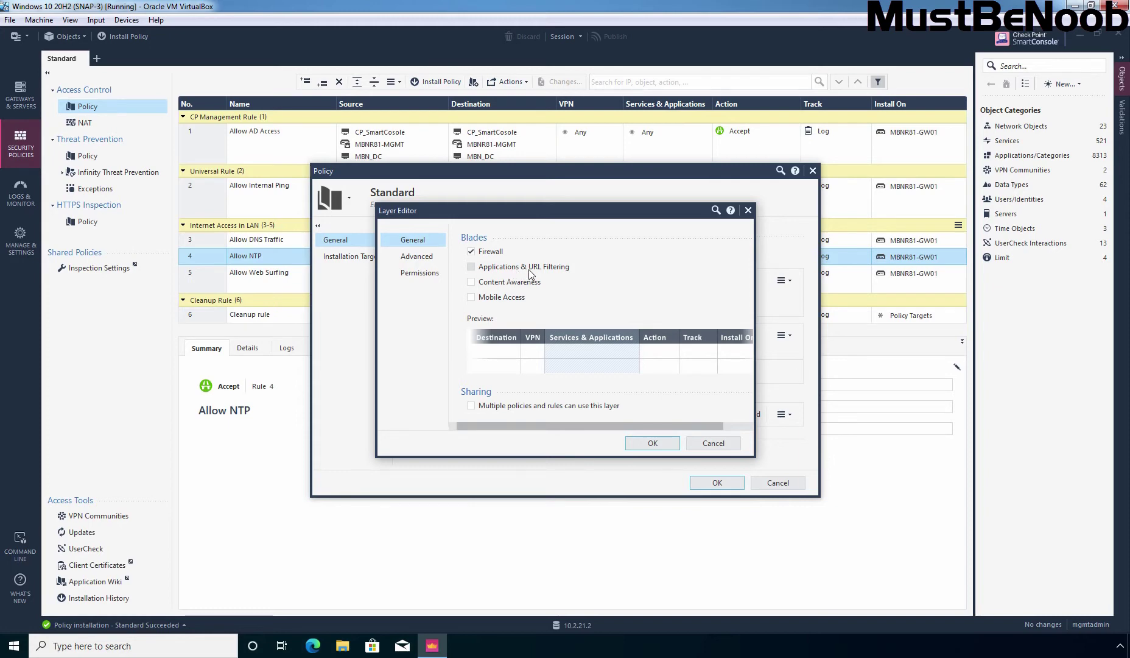
pyautogui.click(473, 268)
pyautogui.click(460, 406)
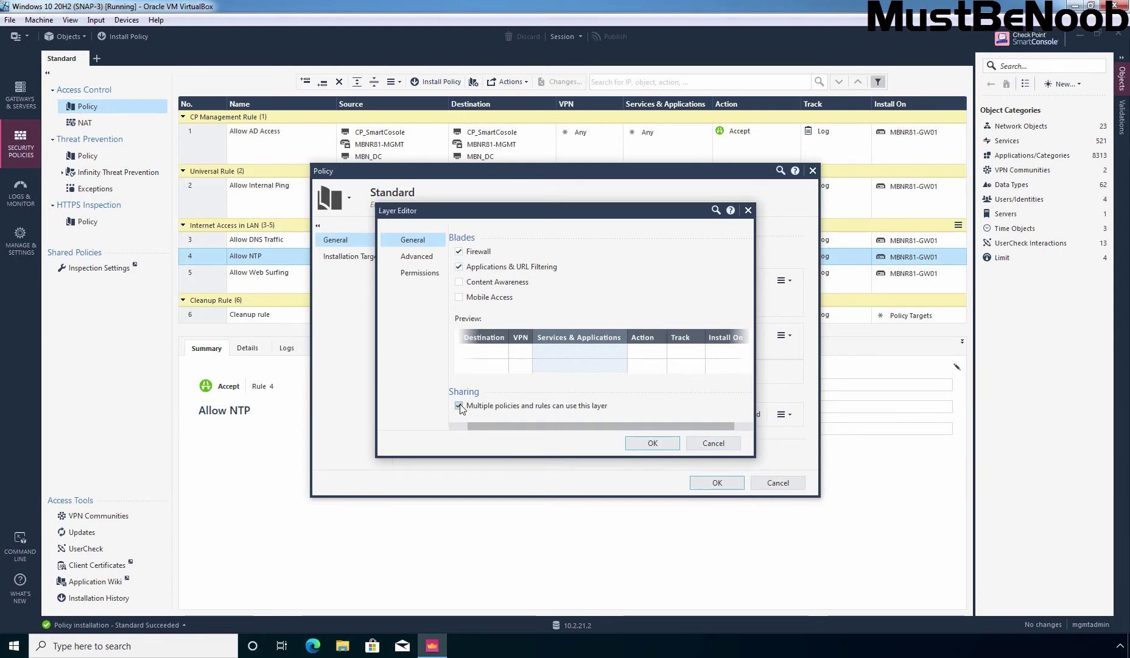
pyautogui.click(653, 444)
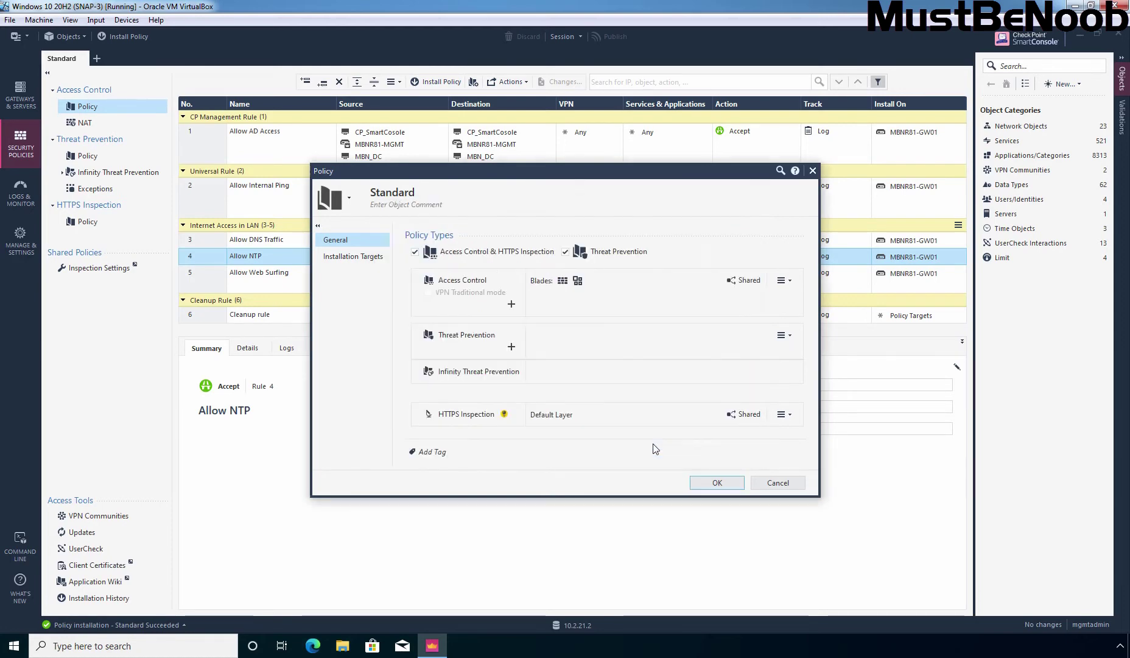
pyautogui.click(716, 480)
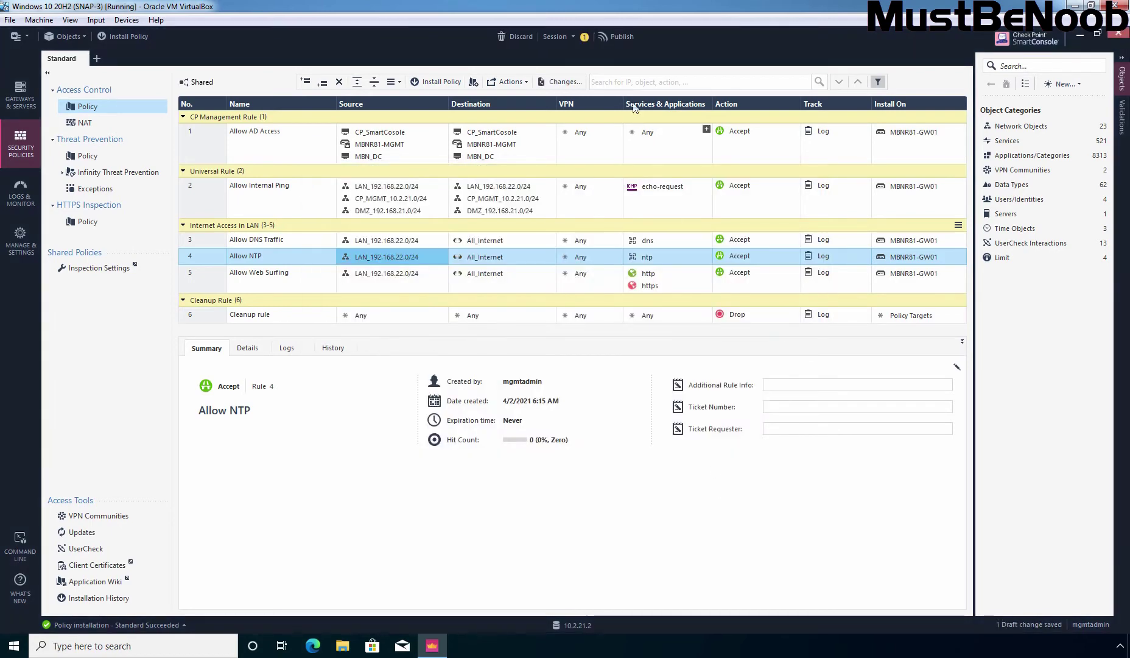
# - Publish the shared Access Control layer change and switch to the Topology-v1 network diagram
pyautogui.click(617, 38)
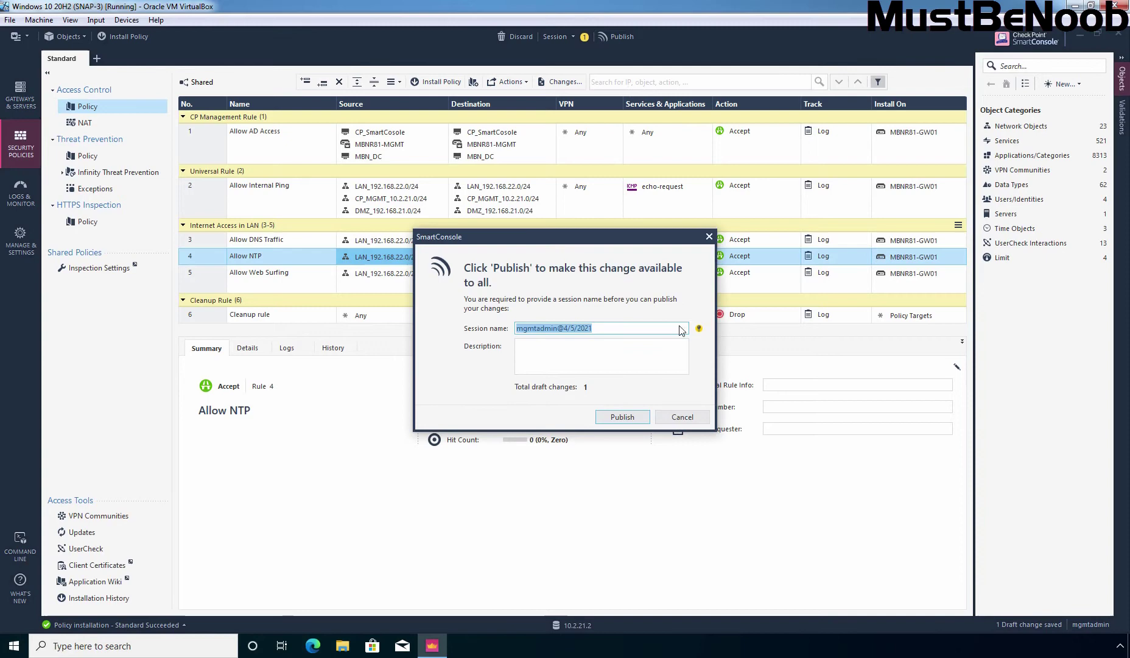
pyautogui.click(623, 417)
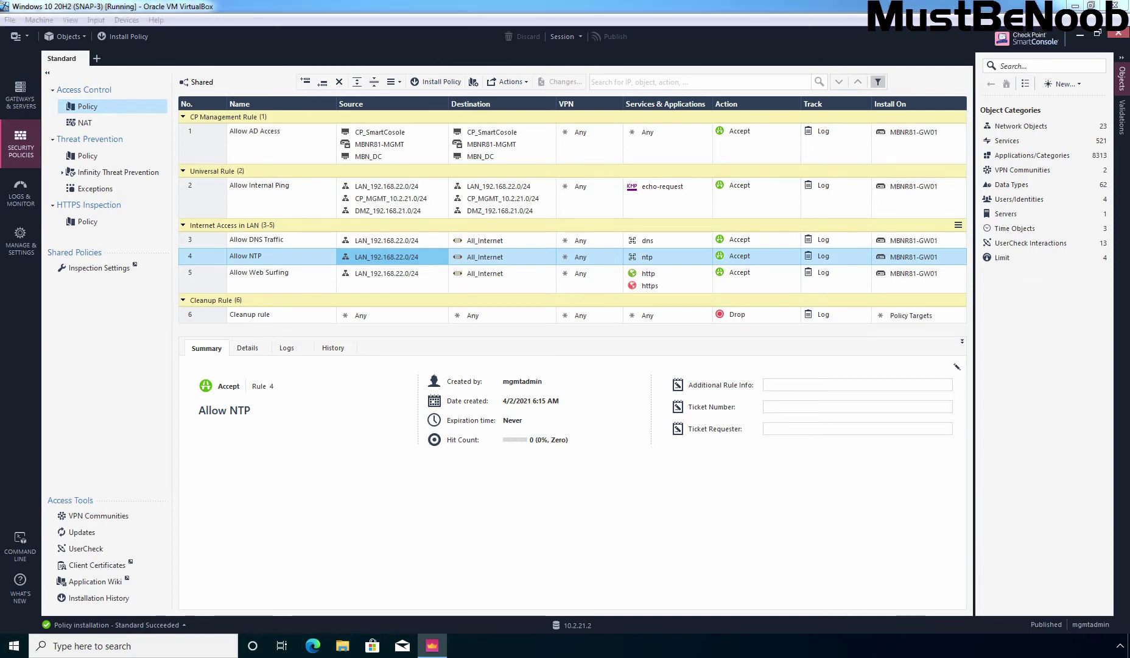
pyautogui.hotkey('alt', 'Tab')
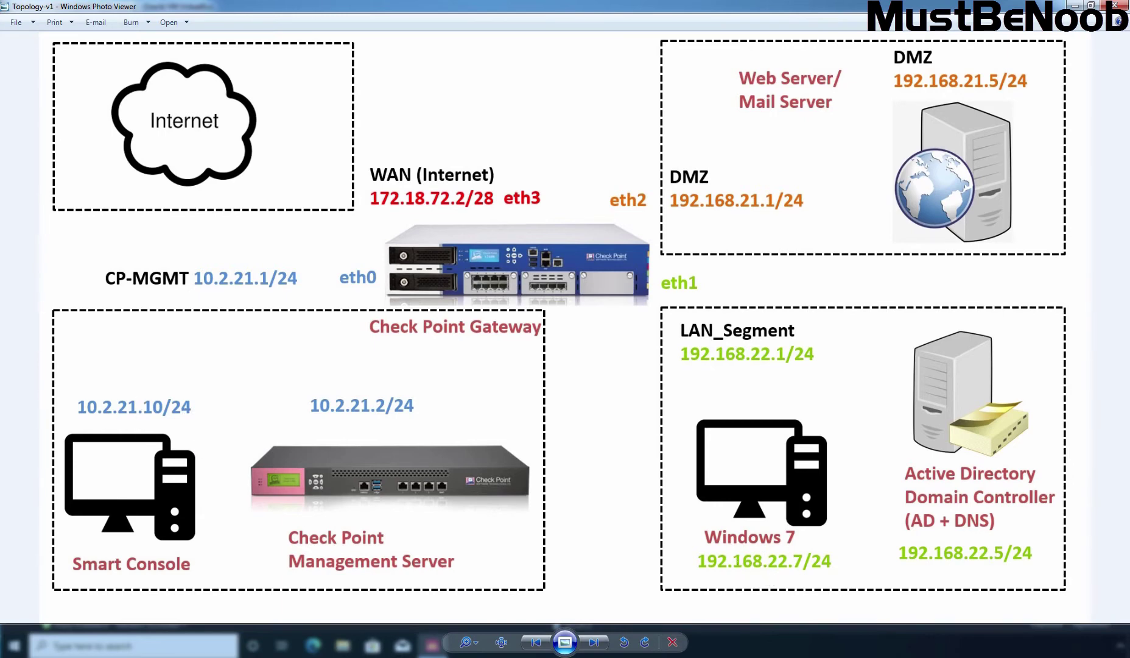
pyautogui.hotkey('alt', 'Tab')
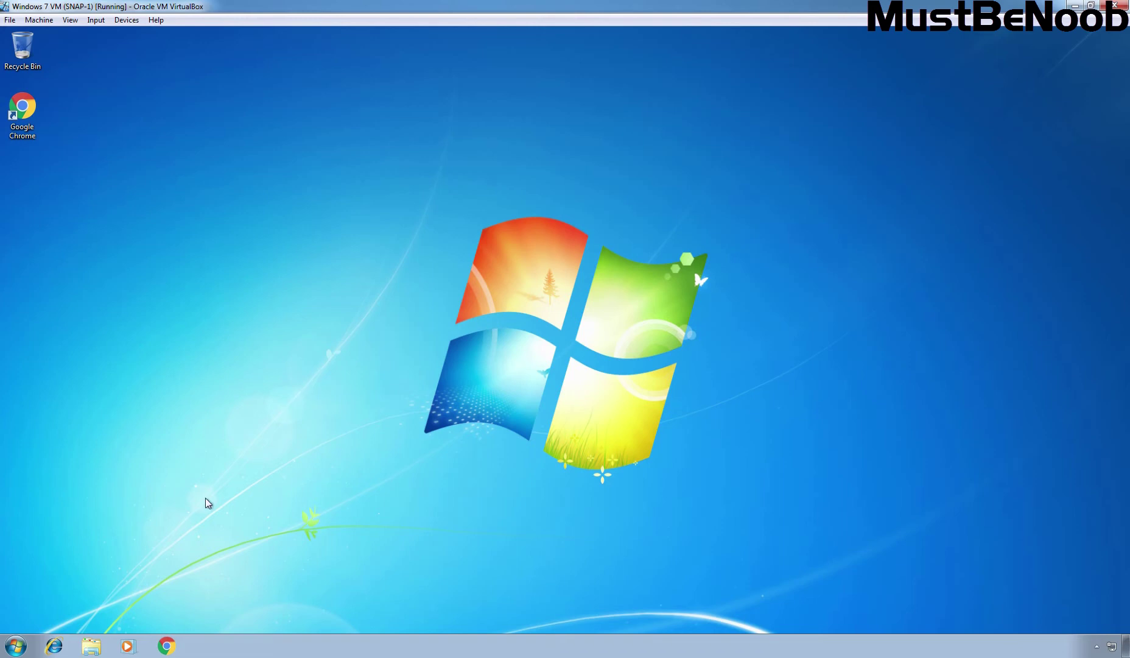
pyautogui.click(168, 645)
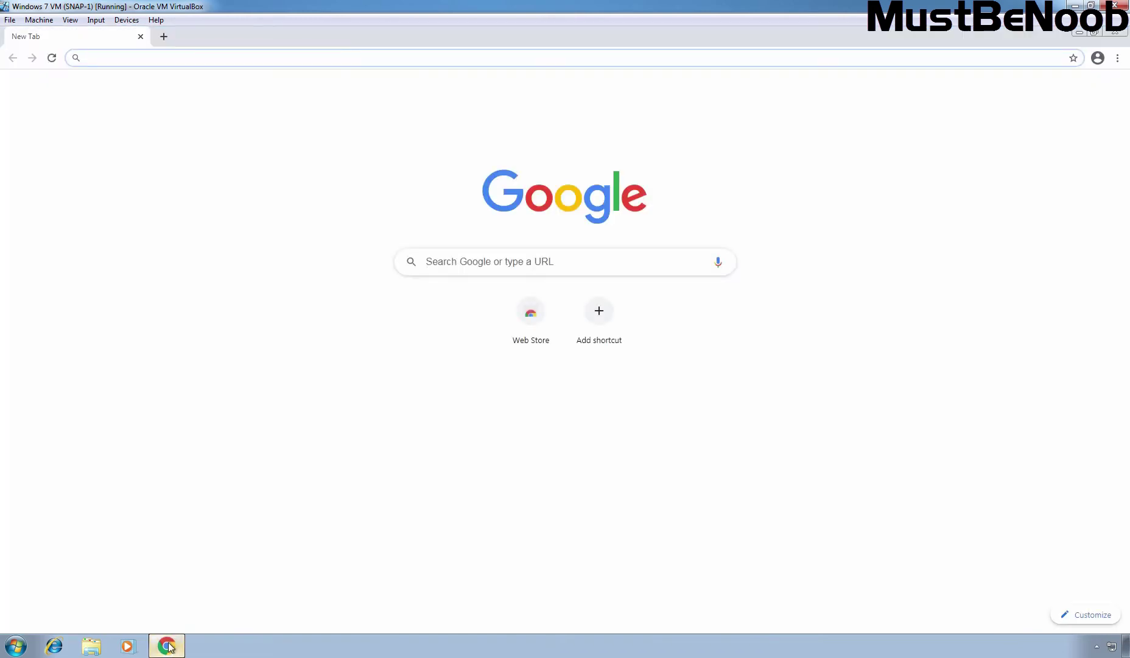
pyautogui.write('https://www.facebook.com')
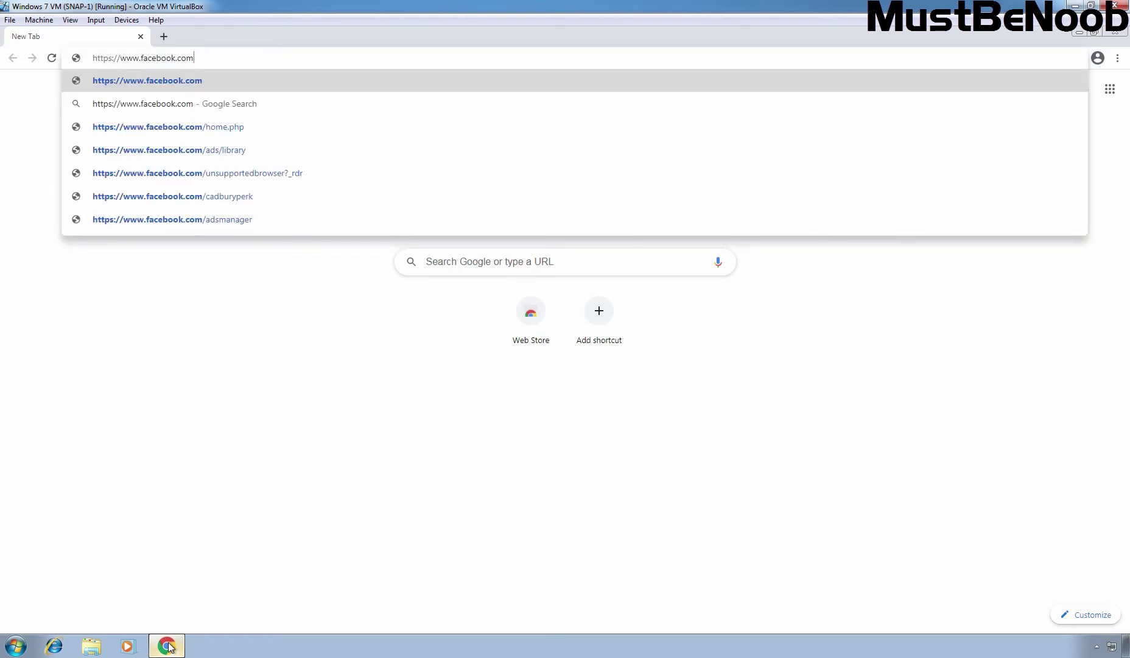
pyautogui.press('Return')
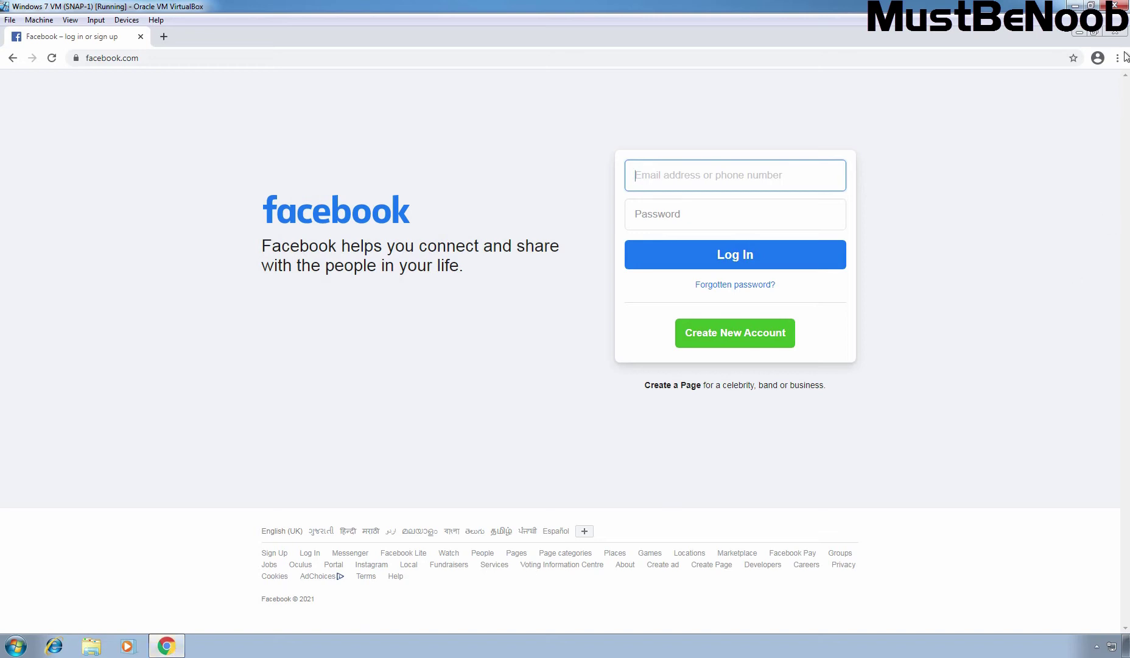
pyautogui.click(1115, 34)
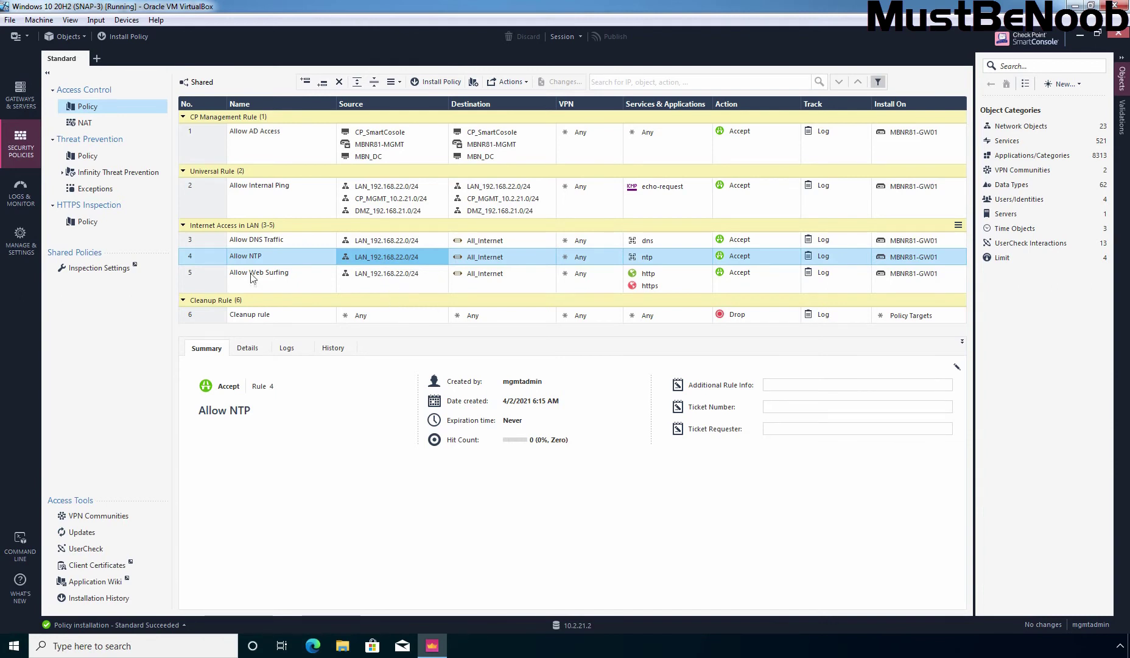
# - Insert a new rule named 'Block Access to Facebook' below the Allow NTP rule
pyautogui.rightClick(204, 258)
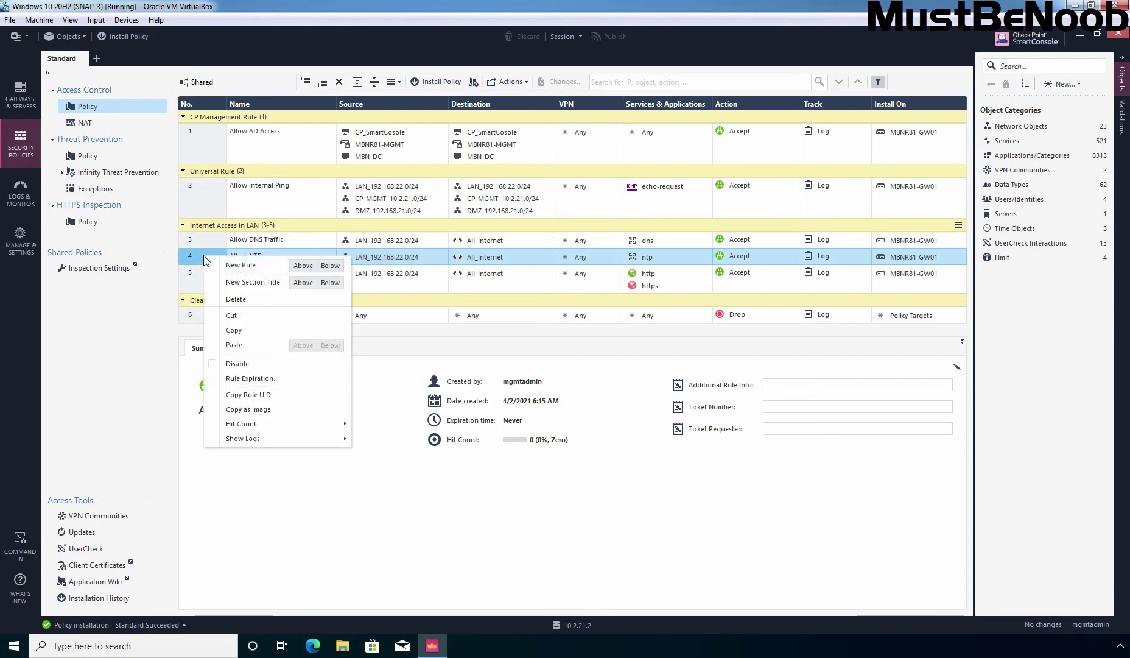
pyautogui.click(333, 267)
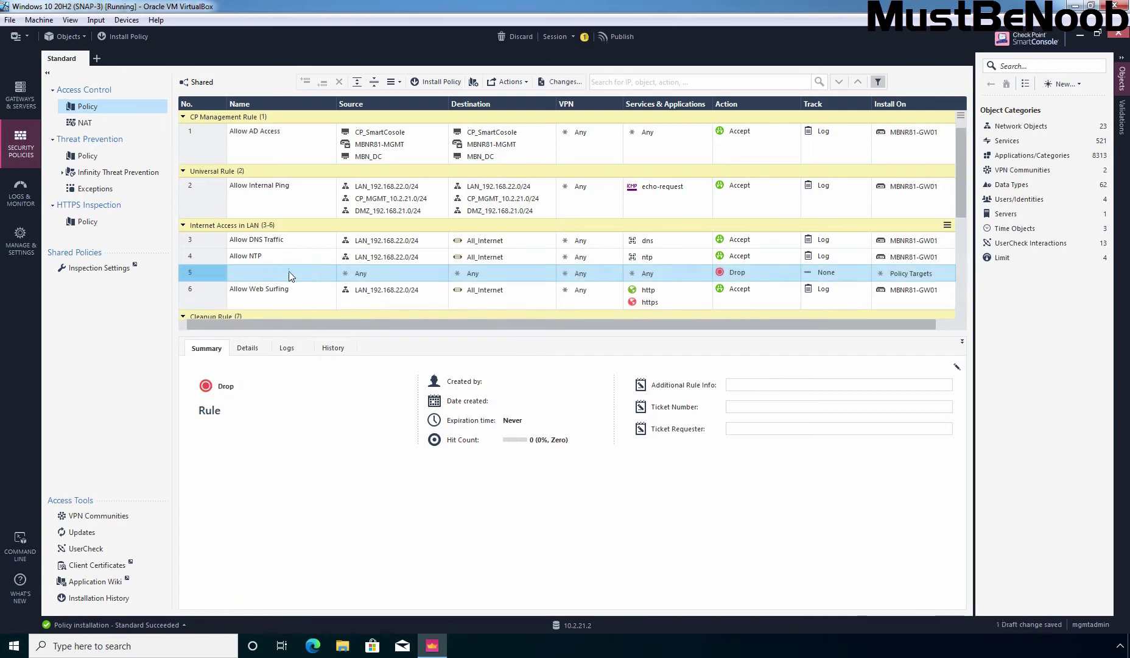
pyautogui.click(268, 272)
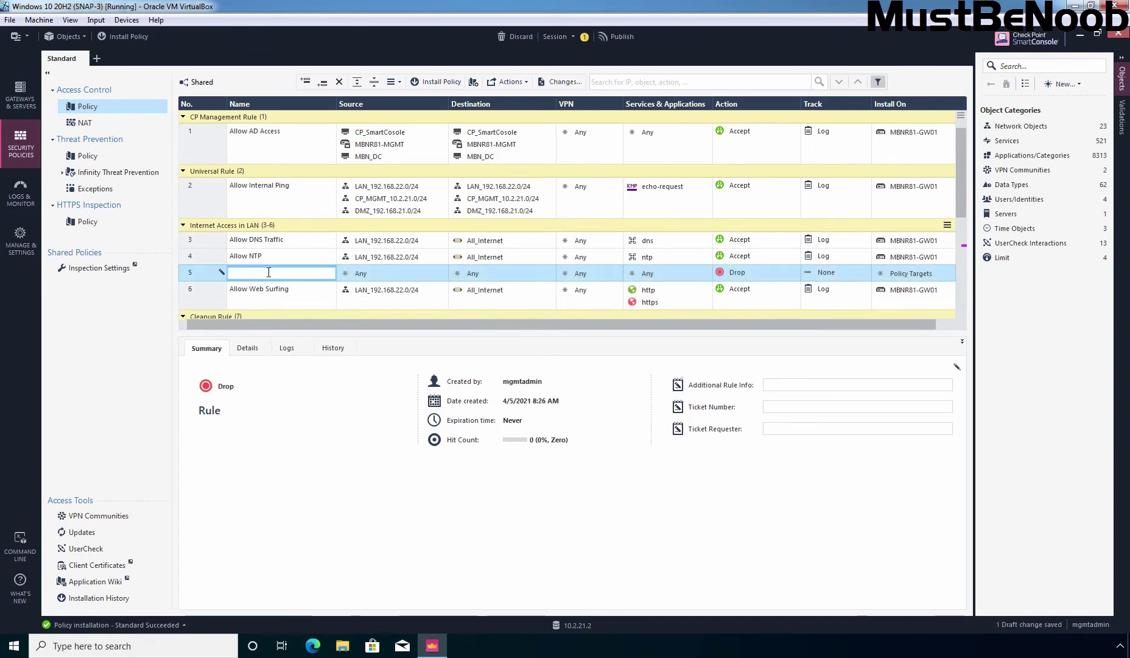
pyautogui.write('Block Access to Facebook')
pyautogui.press('Return')
# - Copy LAN_192.168.22.0/24 into the new rule's Source and All_Internet into its Destination
pyautogui.moveTo(388, 259); pyautogui.dragTo(391, 279)
pyautogui.moveTo(390, 279)
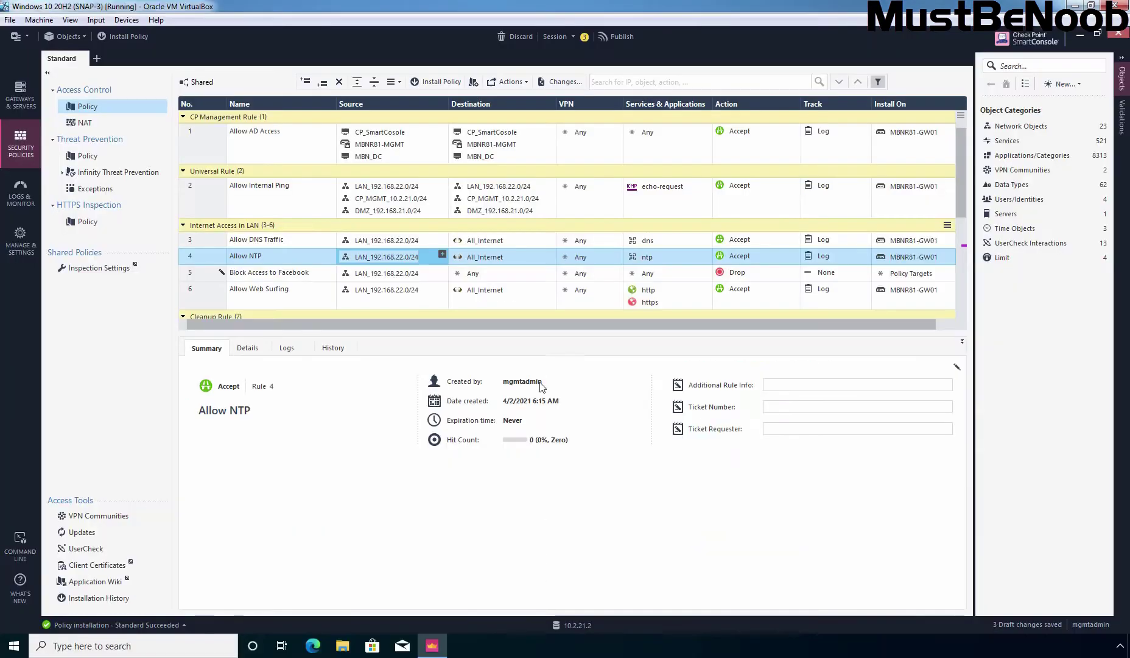
pyautogui.moveTo(484, 263); pyautogui.dragTo(476, 279)
# - Add the Facebook application, found by searching 'face', to rule 5's Services & Applications
pyautogui.moveTo(477, 279)
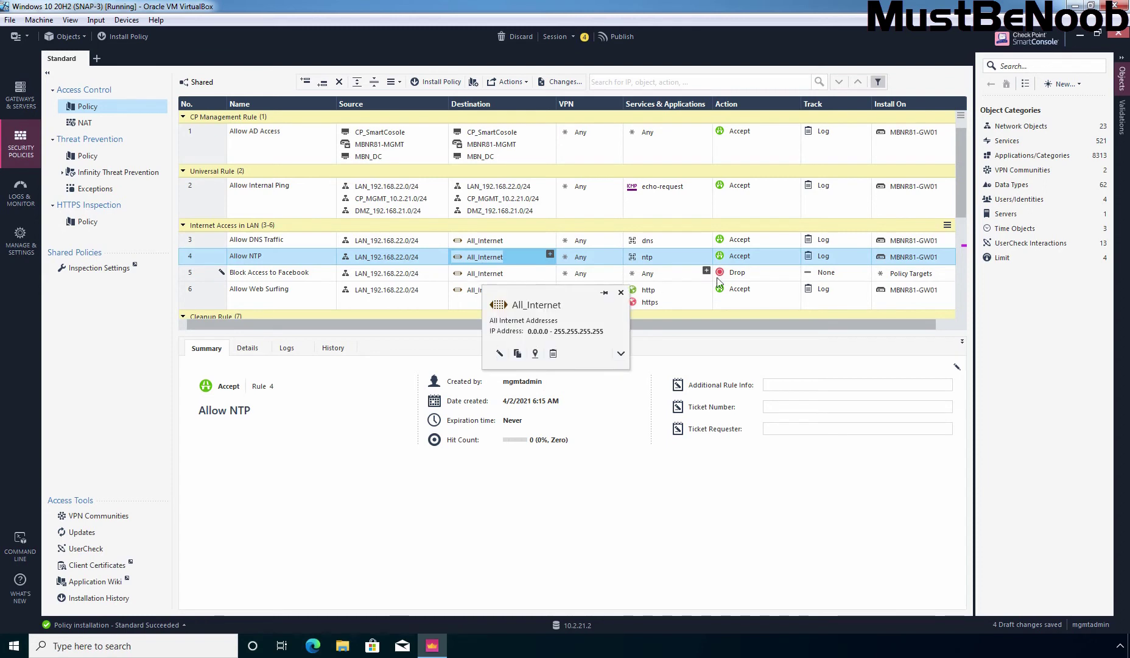
pyautogui.click(706, 274)
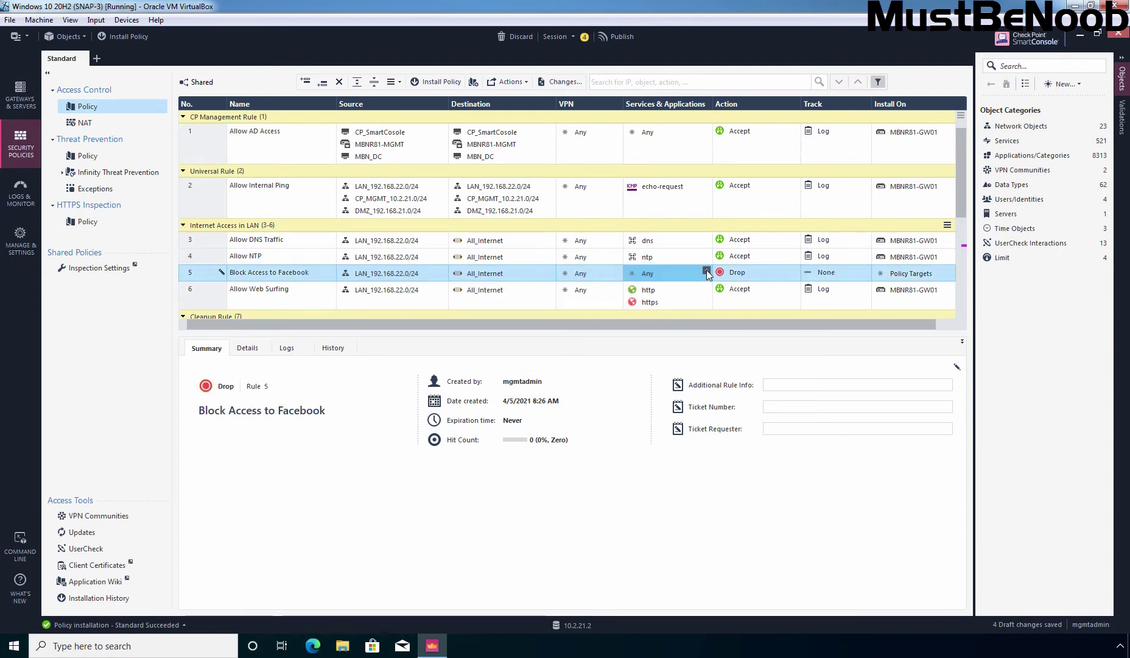
pyautogui.click(706, 271)
pyautogui.write('face')
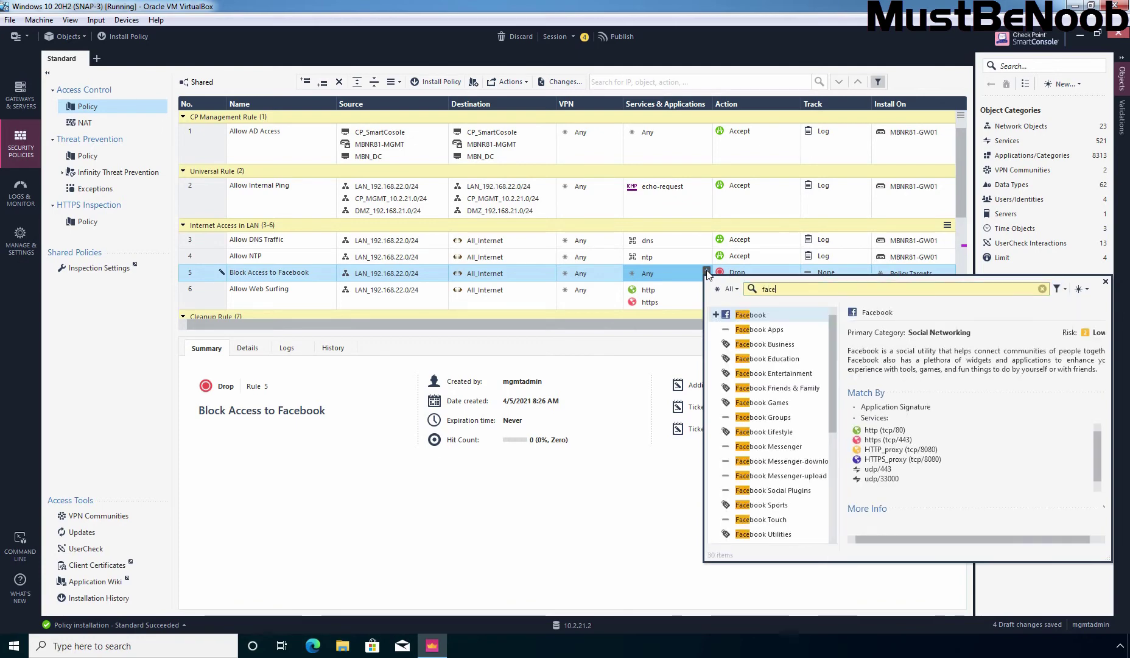
pyautogui.click(716, 315)
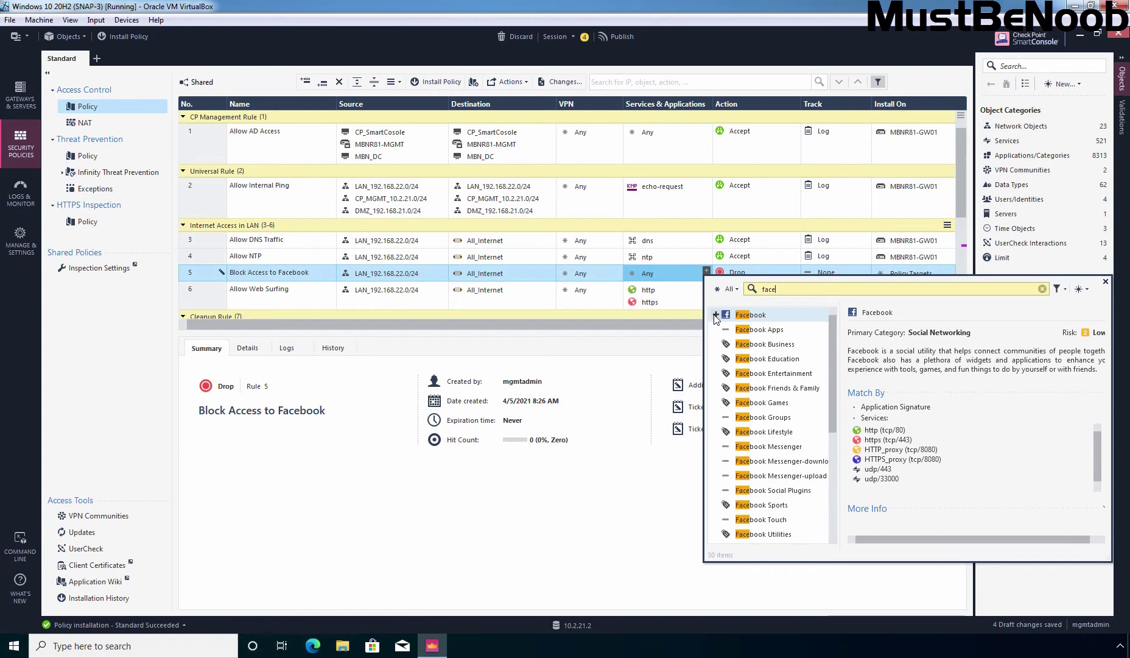
pyautogui.click(653, 320)
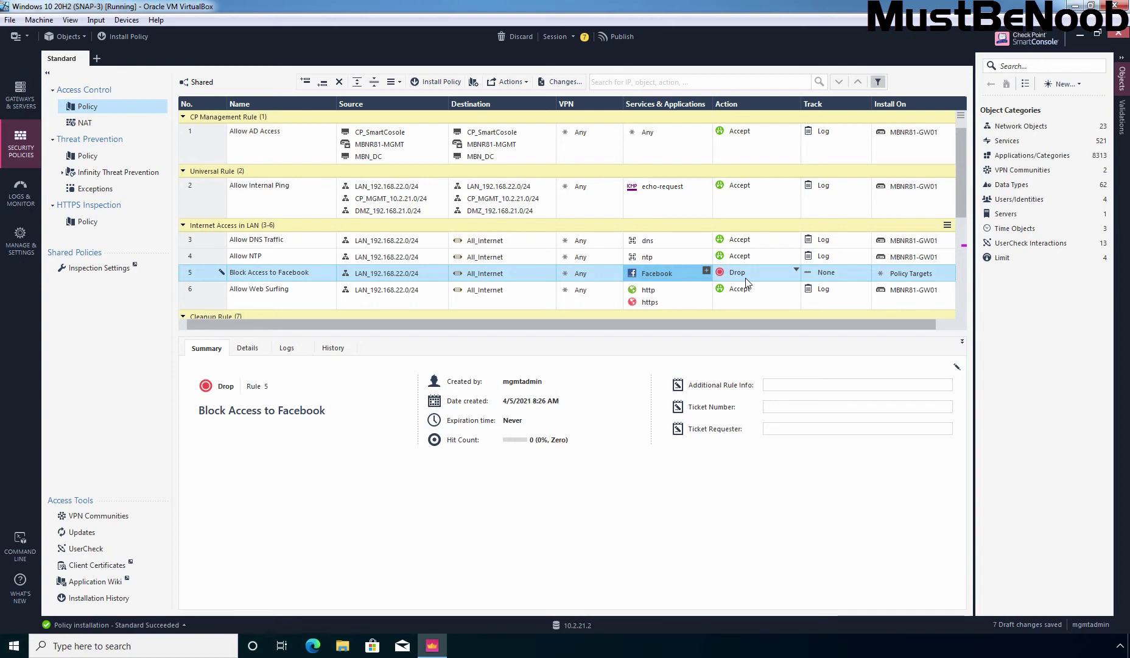
# - Set rule 5's Action to Drop with Blocked Message and its Track to Log
pyautogui.click(796, 271)
pyautogui.moveTo(831, 297)
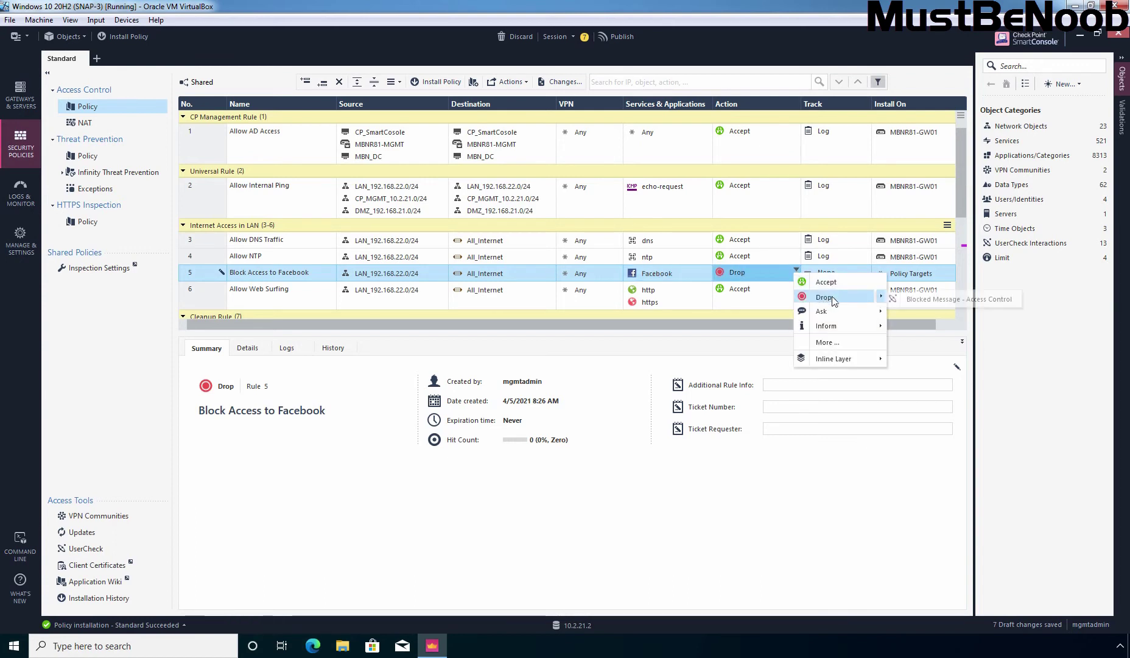
pyautogui.click(921, 299)
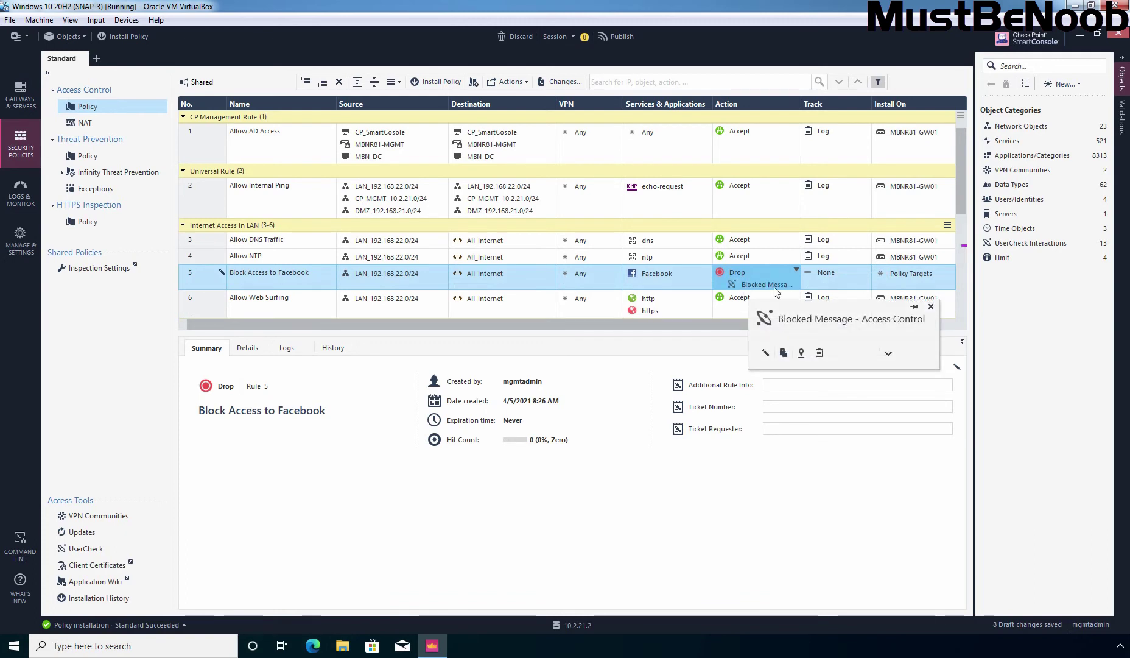
pyautogui.click(867, 272)
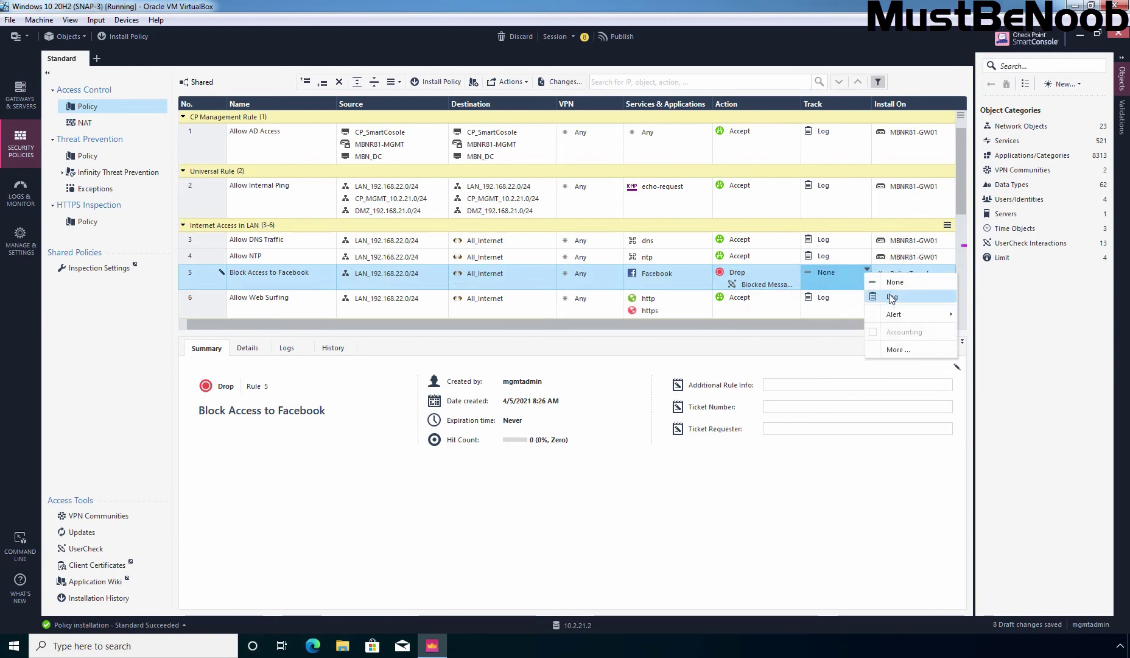
pyautogui.click(891, 298)
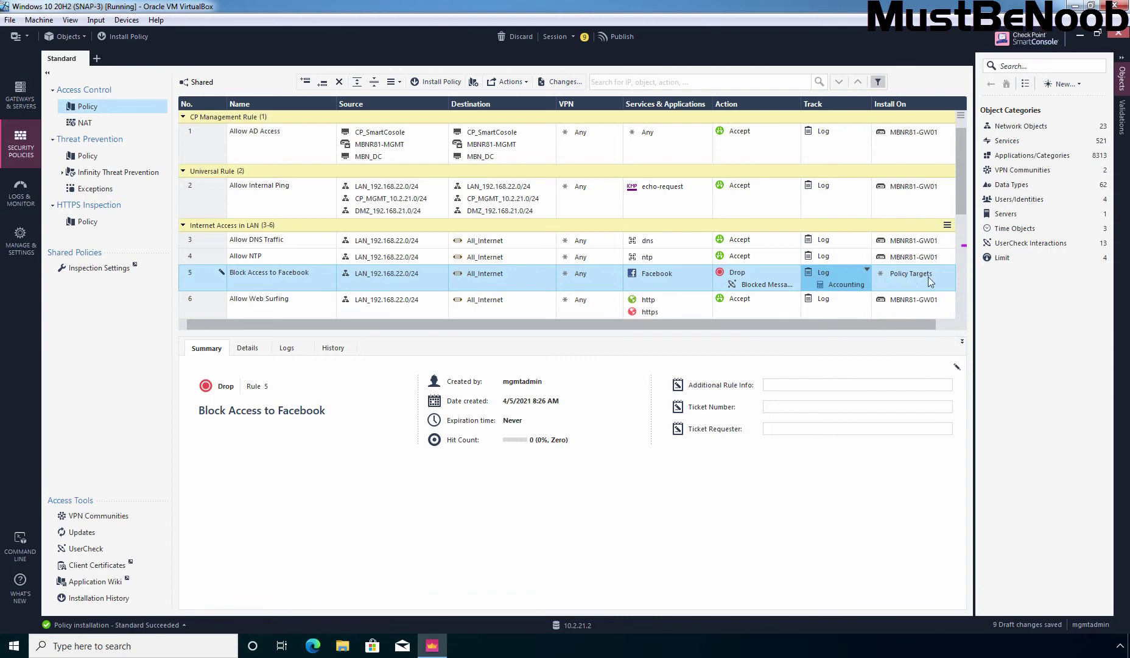
# - Limit rule 5's Install On to the MBNR81-GW01 gateway
pyautogui.click(950, 275)
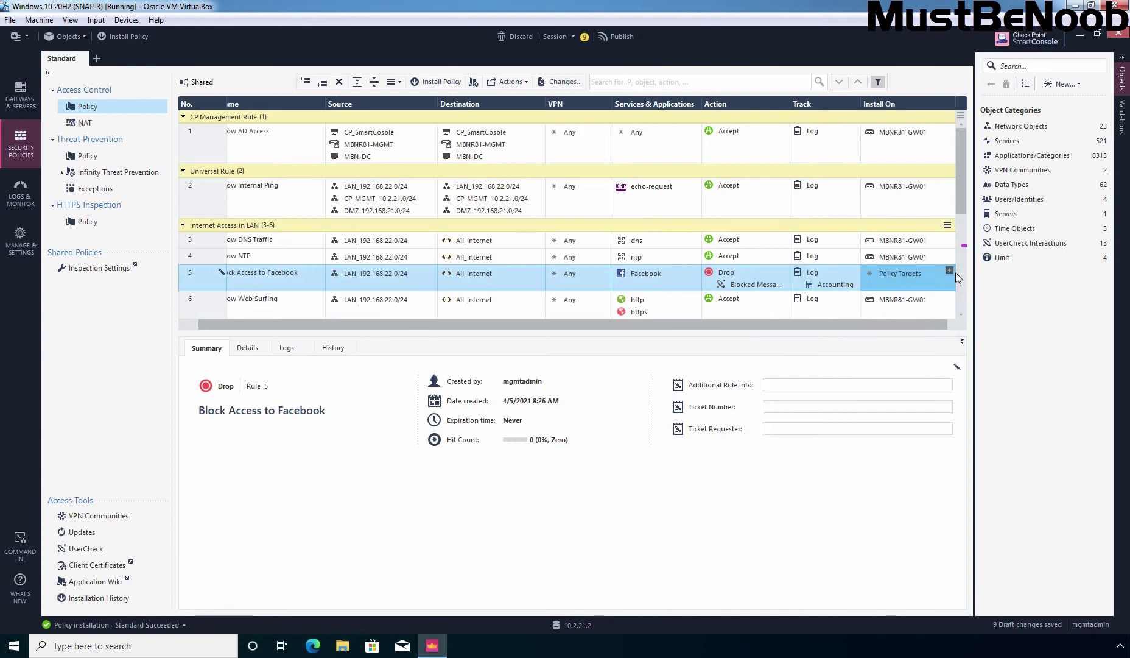
pyautogui.click(949, 272)
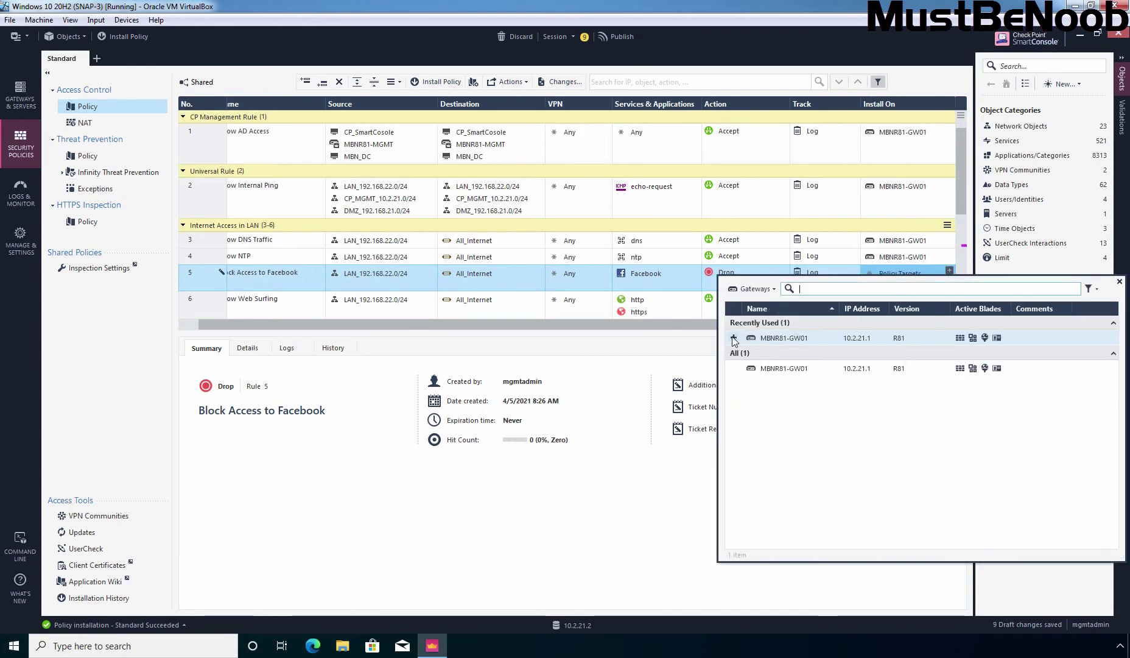
pyautogui.click(734, 338)
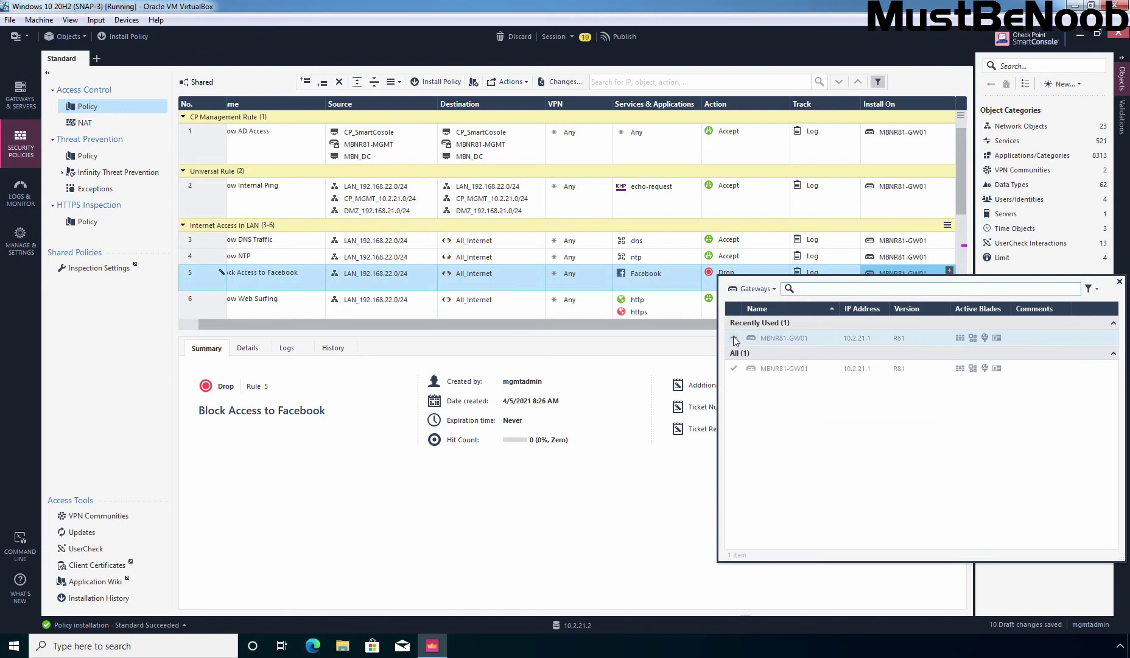
pyautogui.click(520, 349)
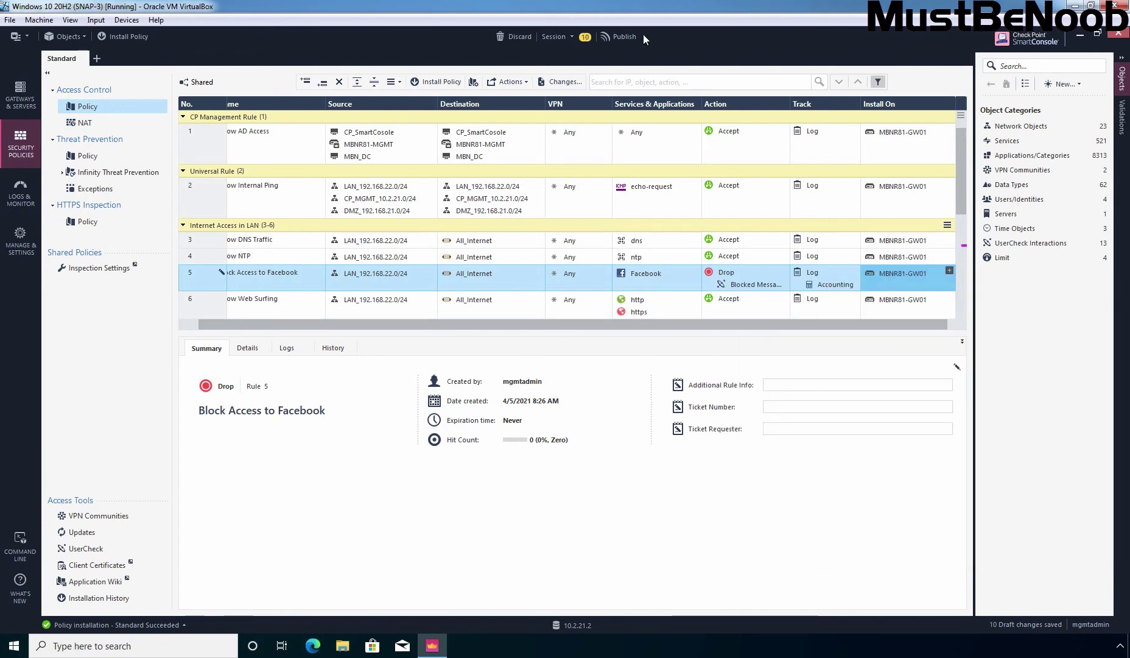
# - Publish the Facebook block rule and install the Standard policy on MBNR81-GW01, accepting the license warning
pyautogui.click(620, 37)
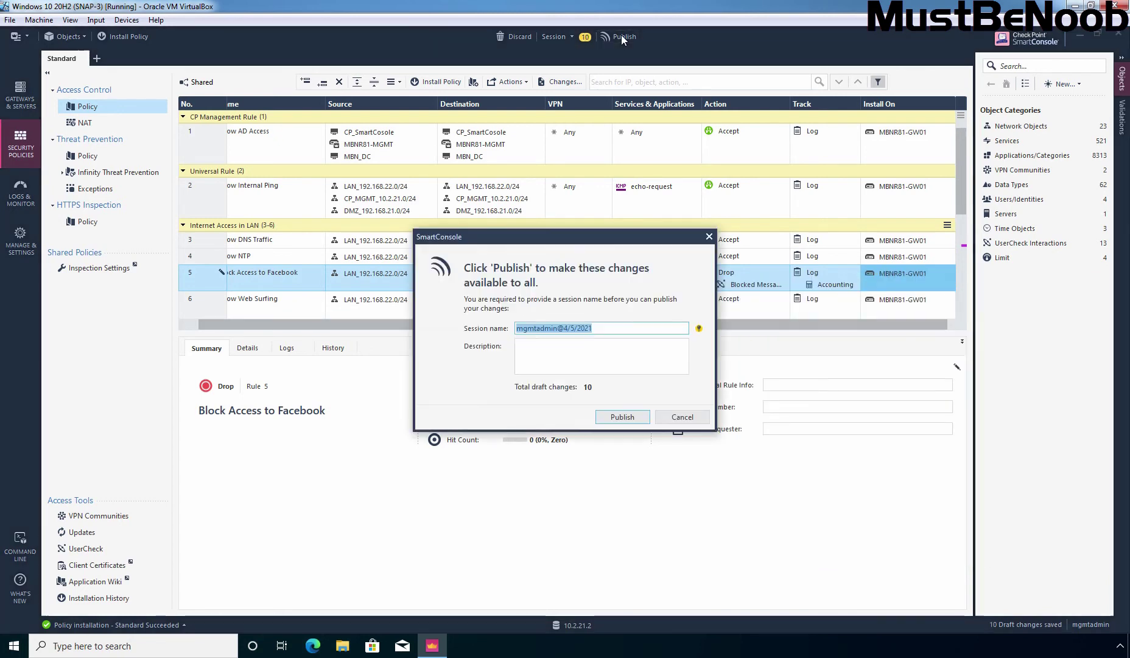
pyautogui.click(621, 417)
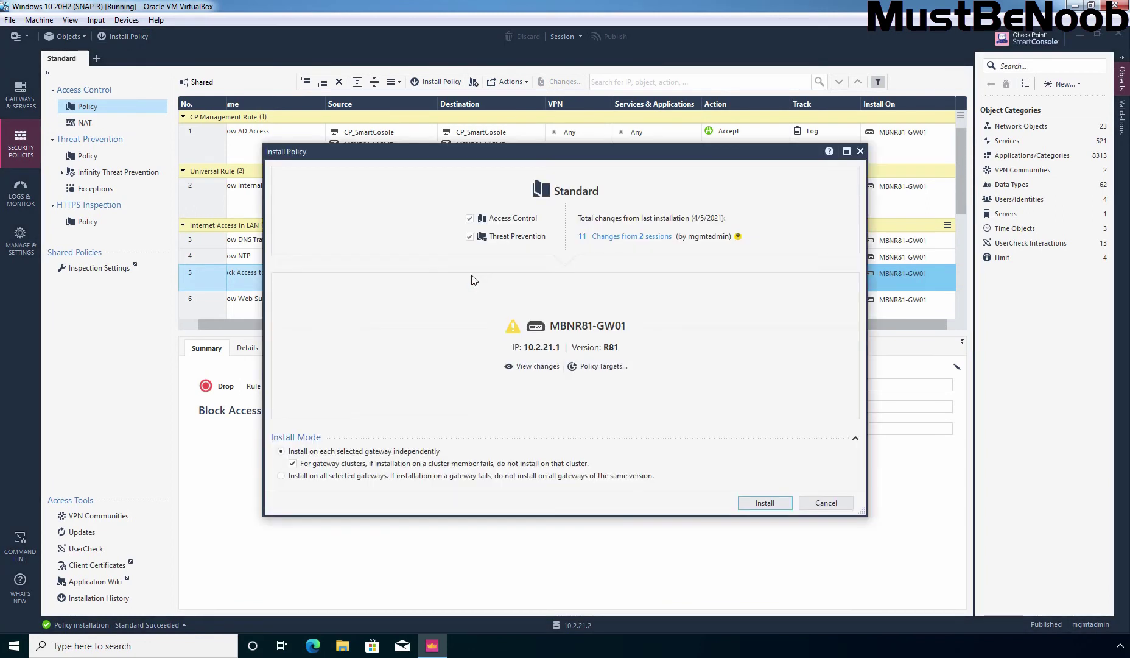
pyautogui.click(765, 503)
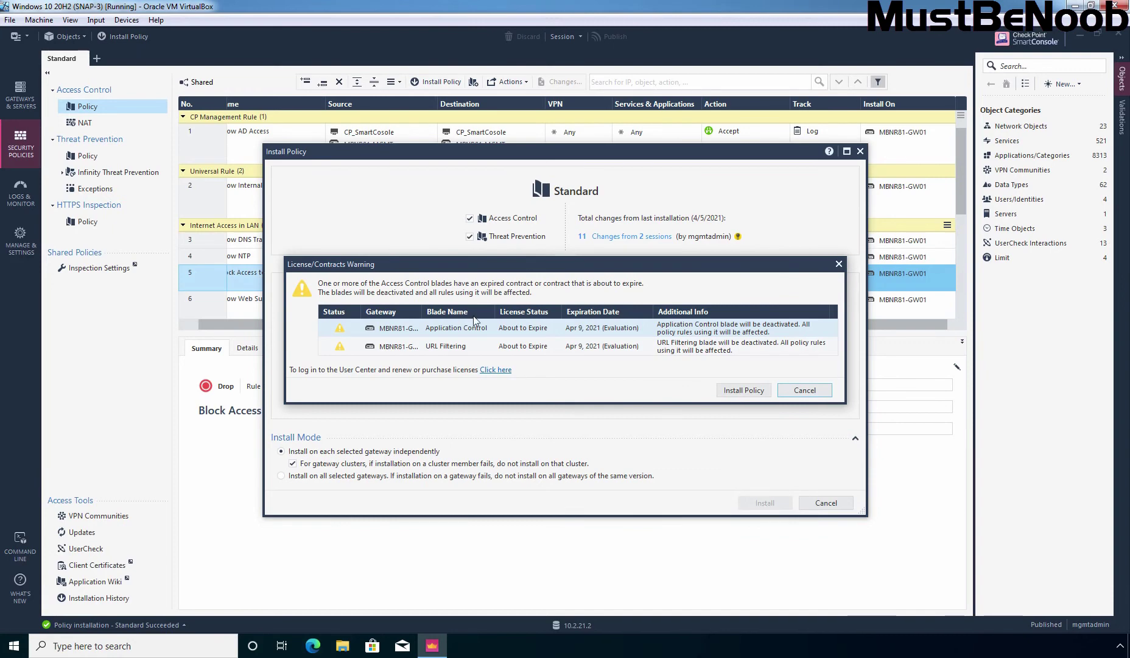
pyautogui.click(744, 389)
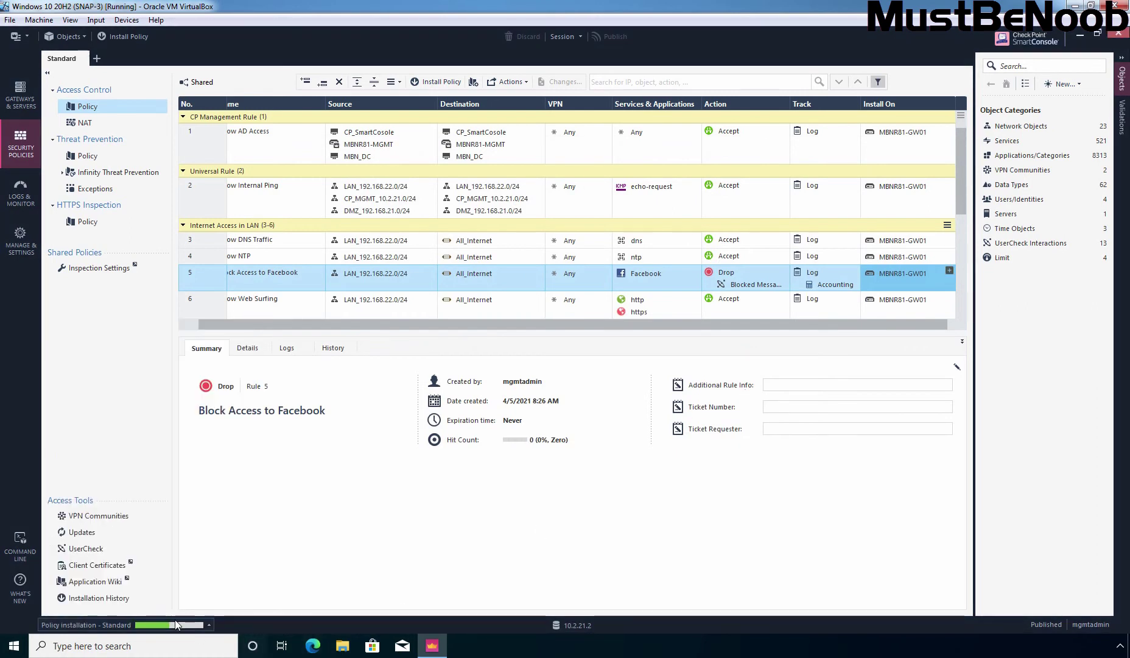
pyautogui.click(92, 624)
# - Review the installation details, which show success on MBNR81-GW01 with license warnings, then close them
pyautogui.click(235, 413)
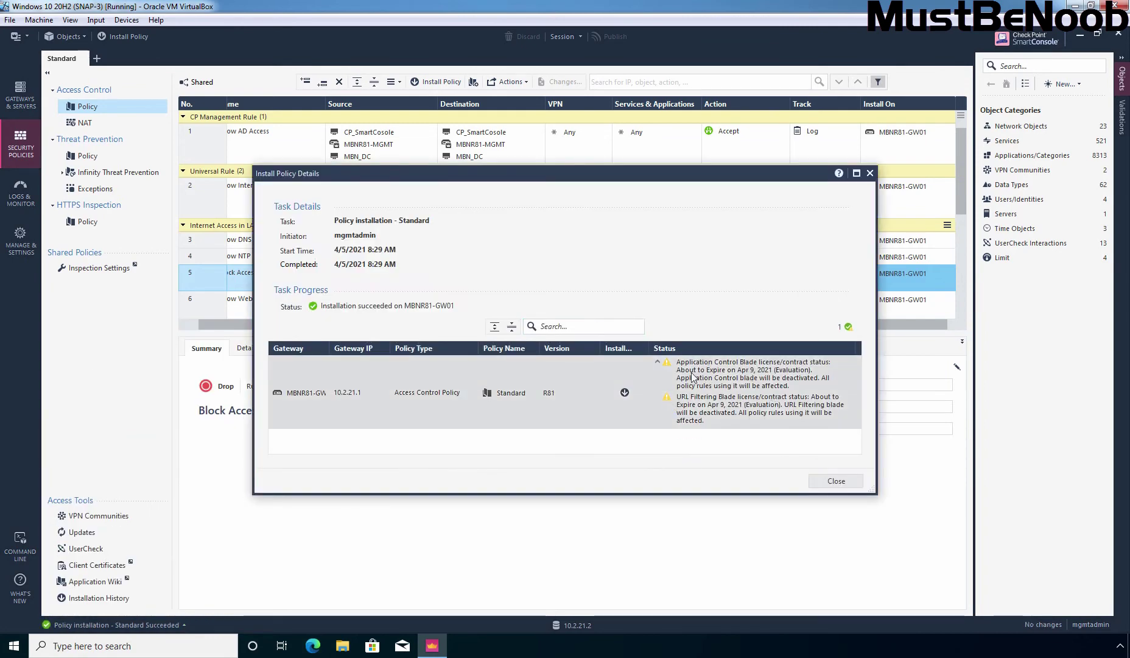
pyautogui.moveTo(850, 329)
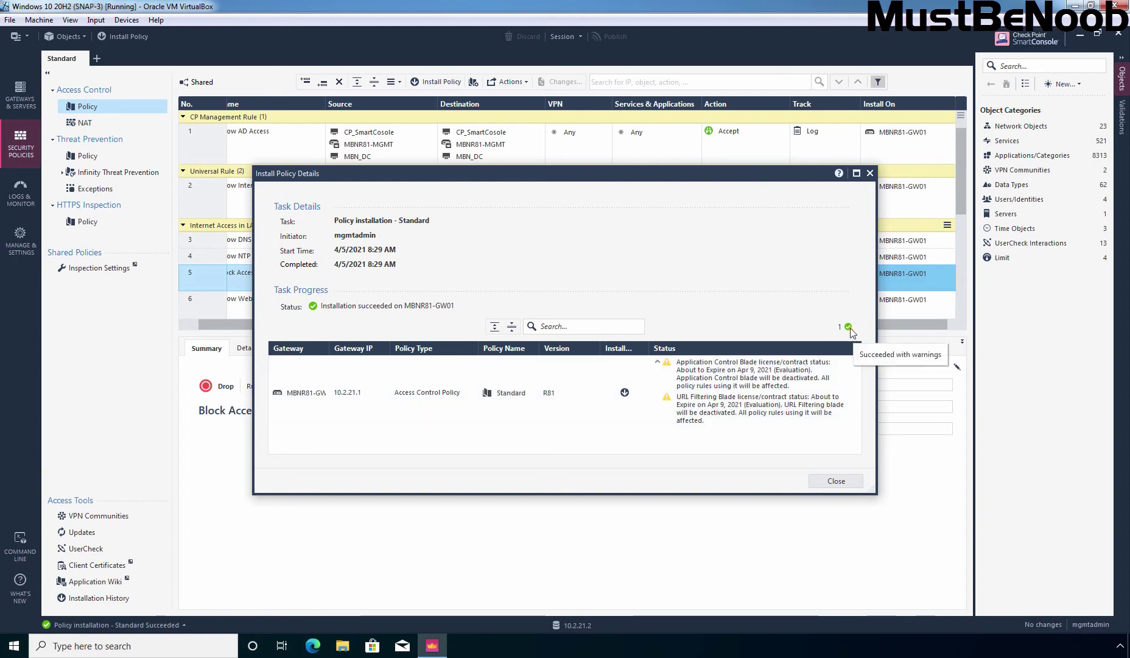
pyautogui.click(836, 482)
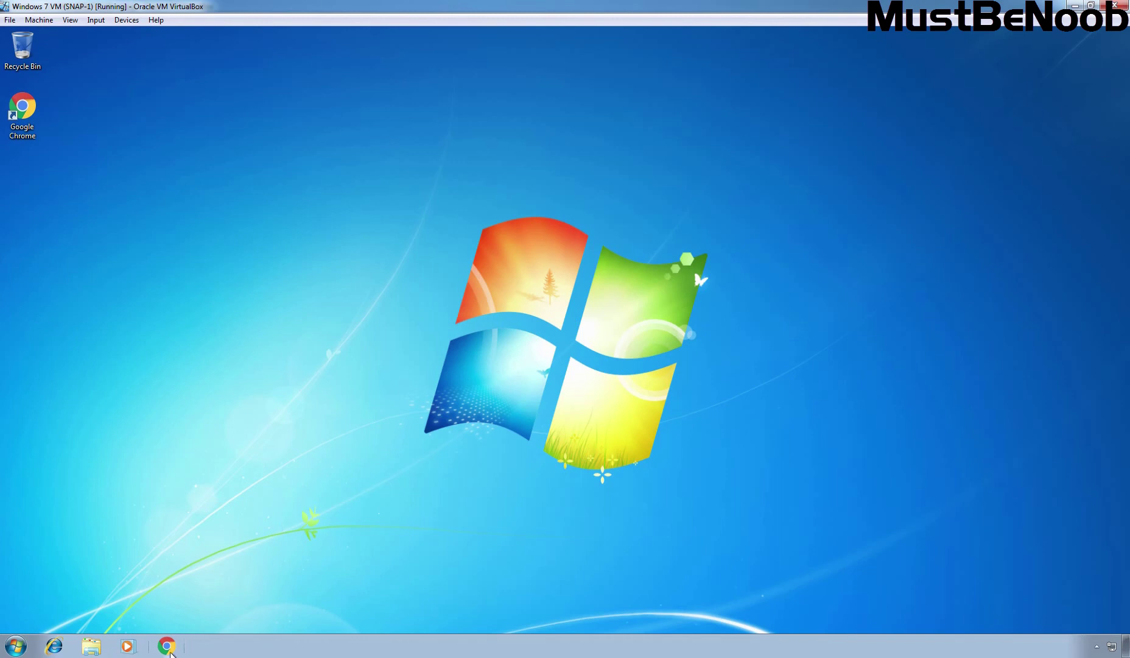
# - Load facebook.com in Chrome on the client, which fails with ERR_CONNECTION_RESET
pyautogui.click(167, 645)
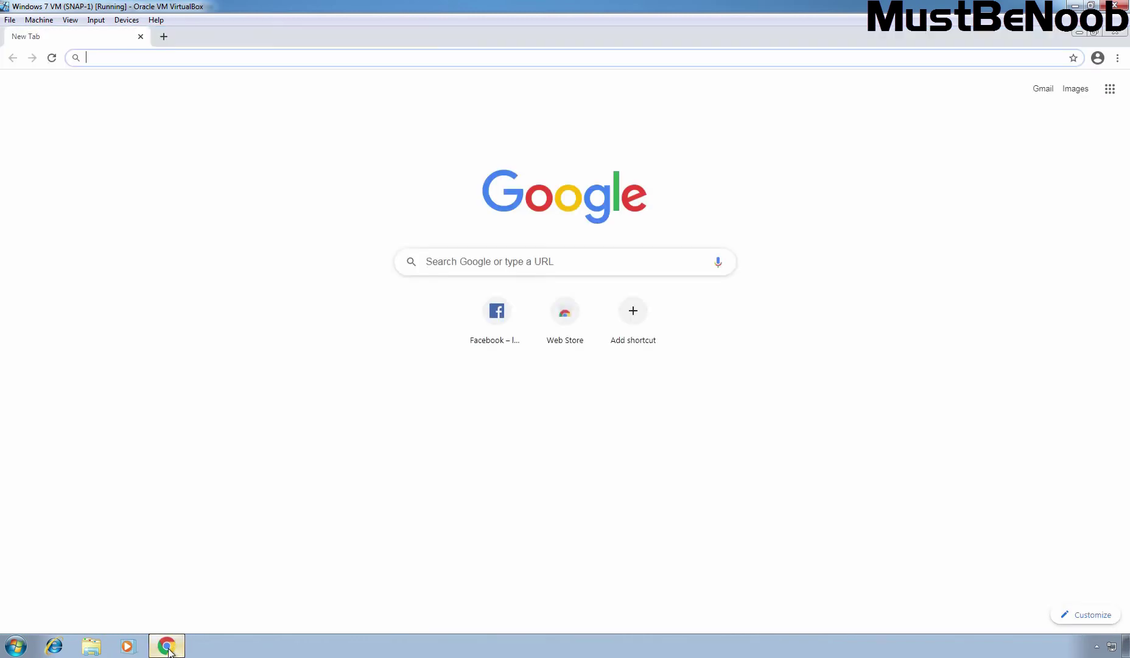
pyautogui.write('facebook.com')
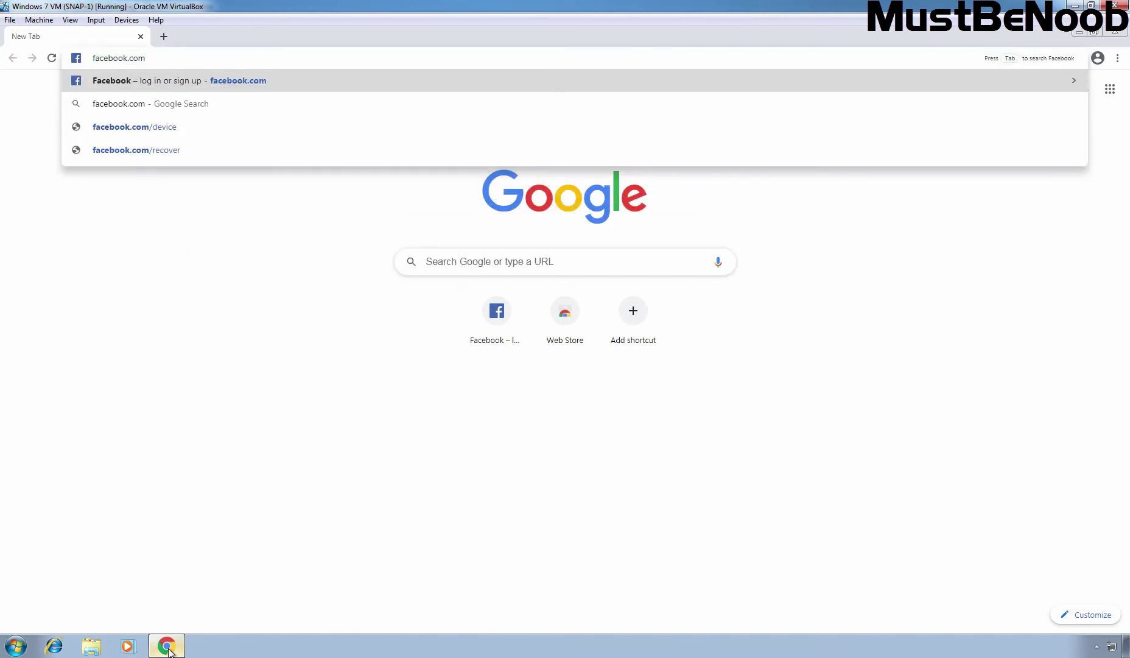
pyautogui.press('Return')
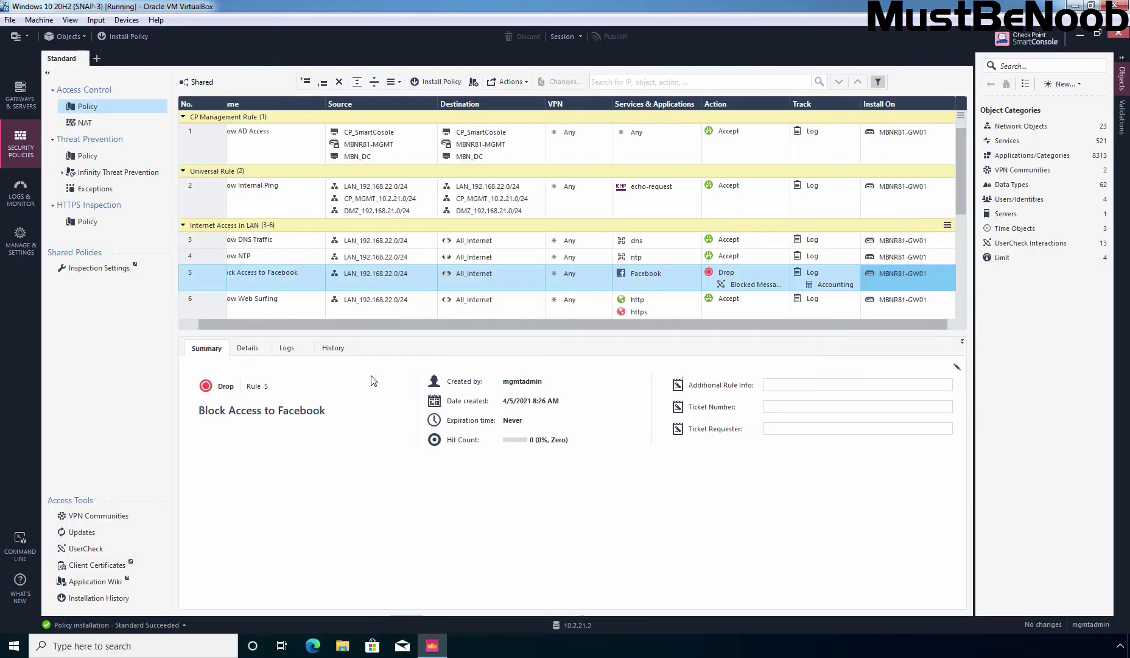
# - Open maximized Log Details for the newest Reject log of rule 5, Block Access to Facebook
pyautogui.click(203, 285)
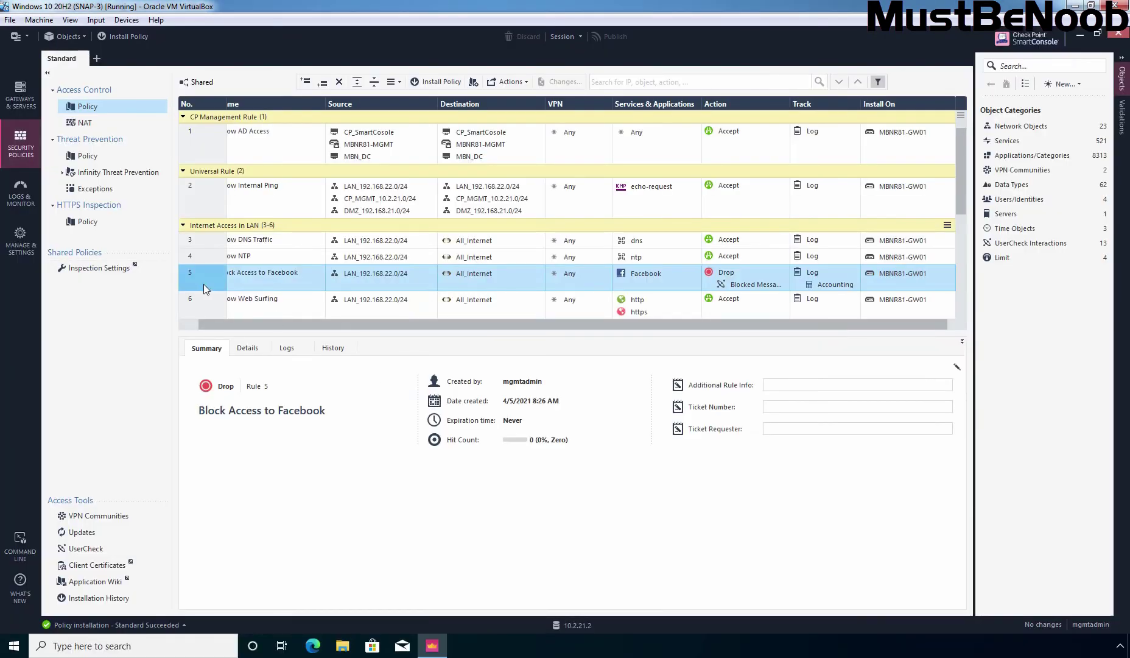
pyautogui.click(294, 353)
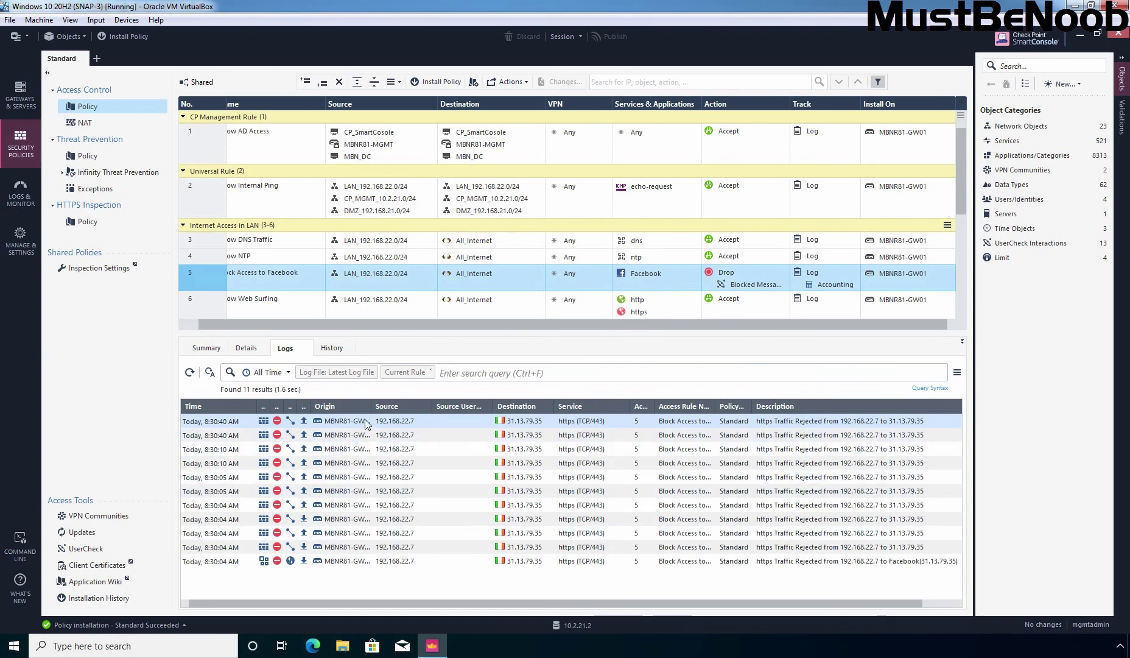
pyautogui.doubleClick(366, 421)
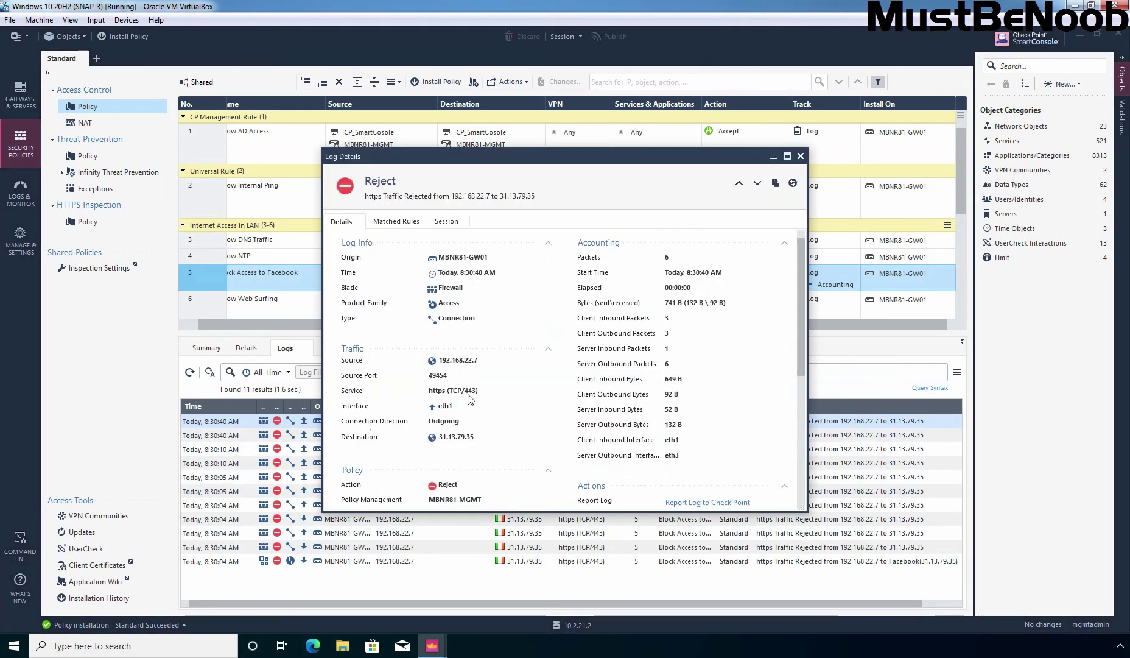
pyautogui.click(787, 157)
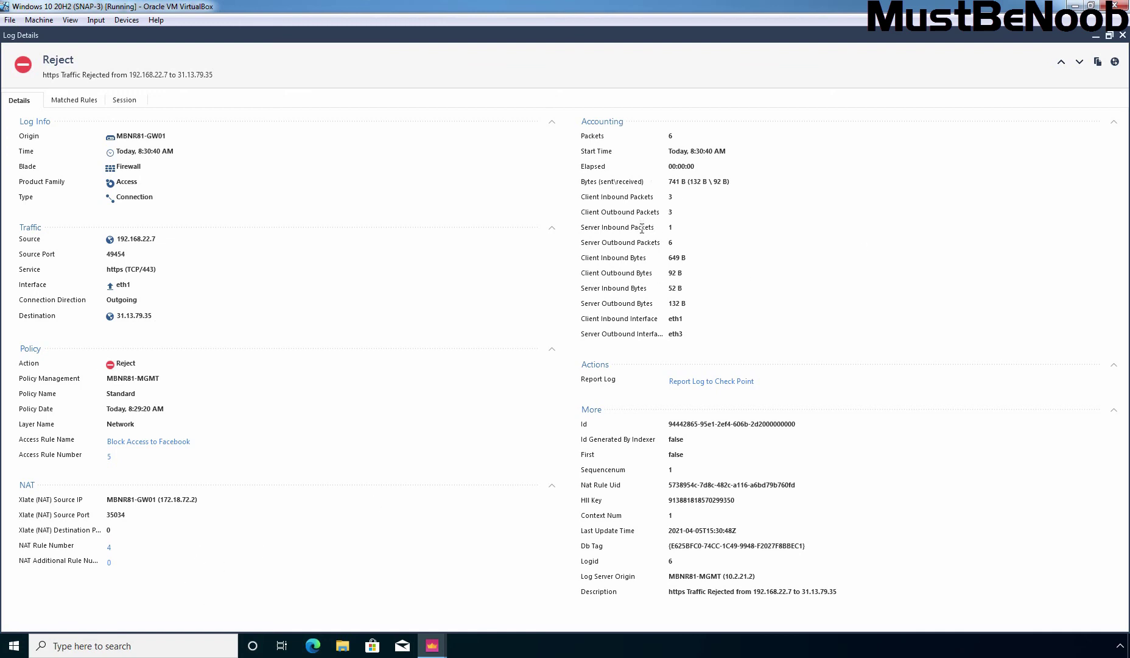
# - View the Matched Rules and Session details of the rejected connection
pyautogui.click(74, 101)
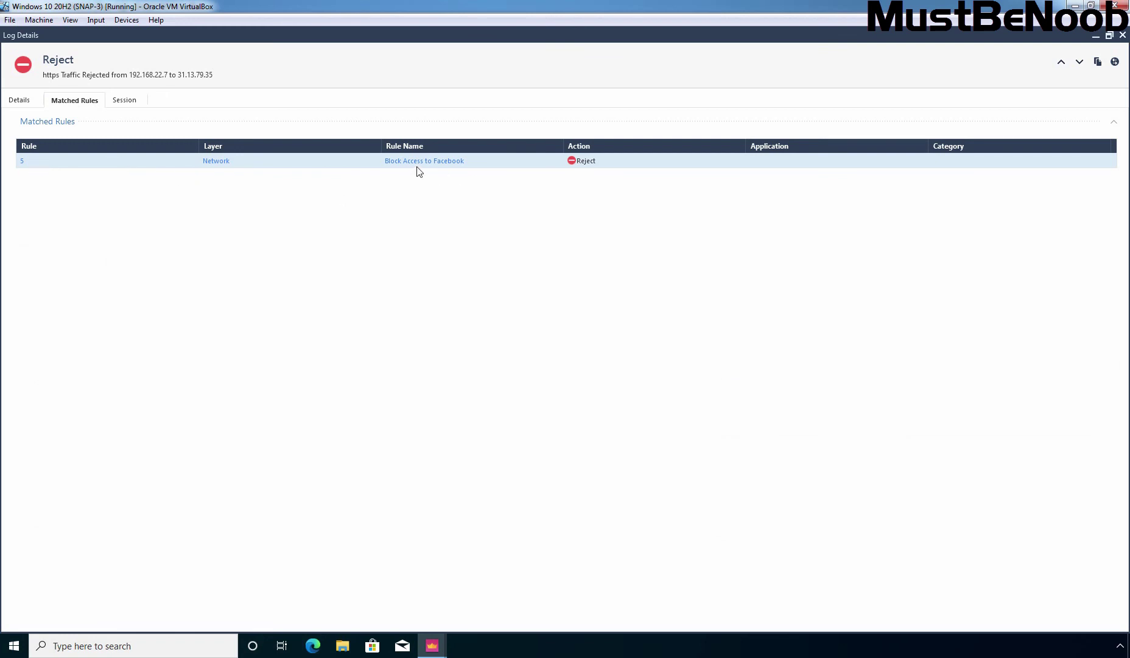
pyautogui.click(125, 101)
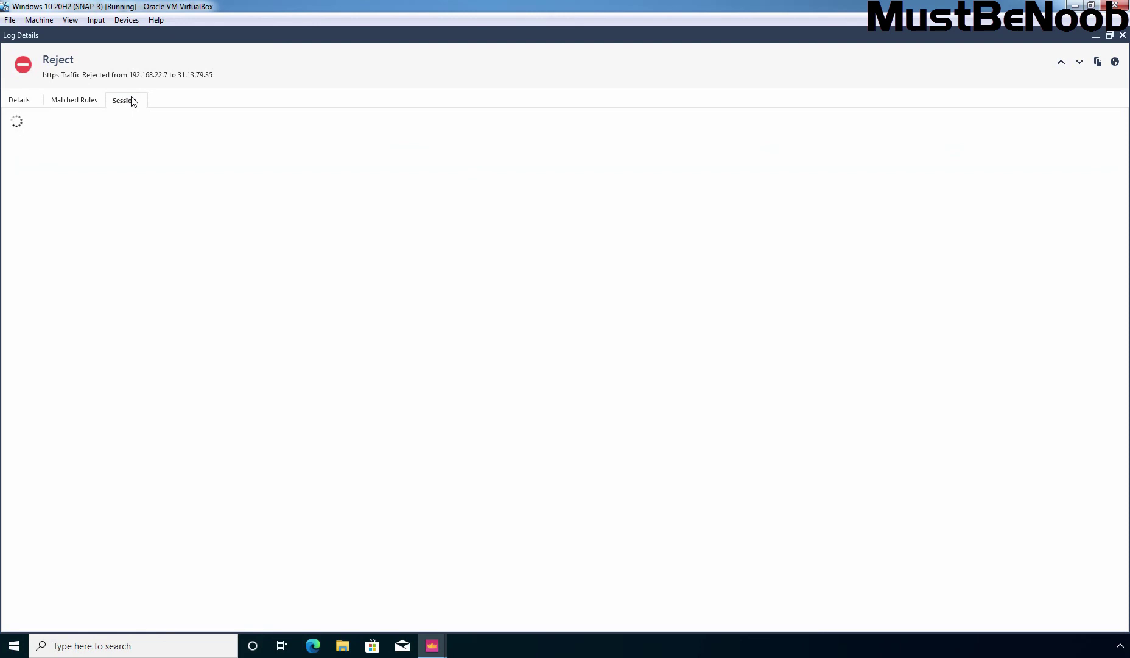